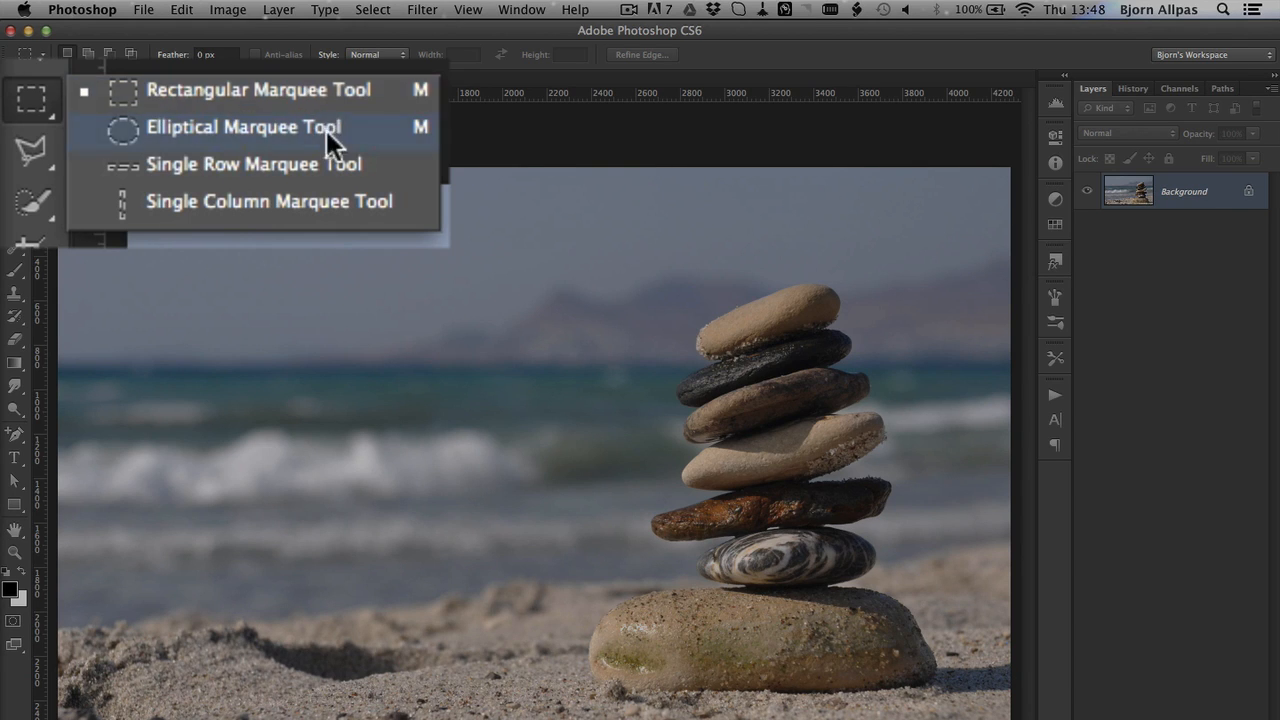
# Draw a selection around the top stones with the Rectangular Marquee Tool and nudge its outline slightly left
pyautogui.click(340, 92)
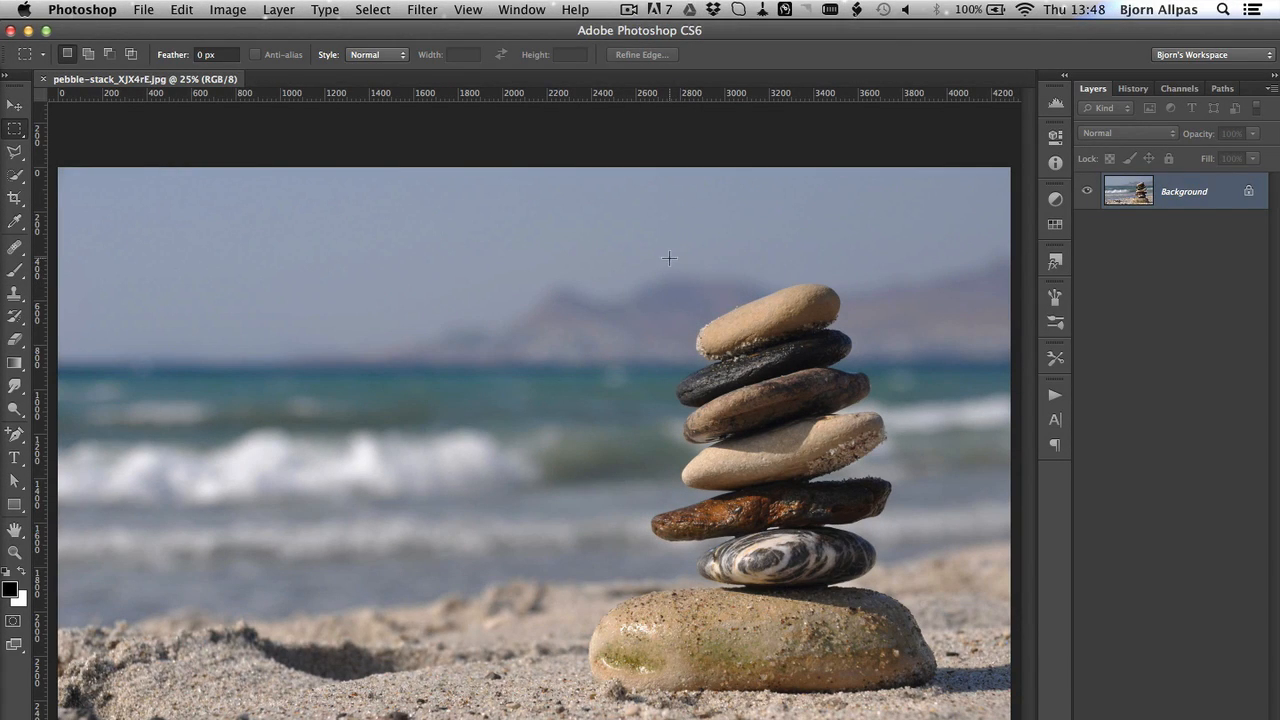
pyautogui.moveTo(669, 258); pyautogui.dragTo(878, 373)
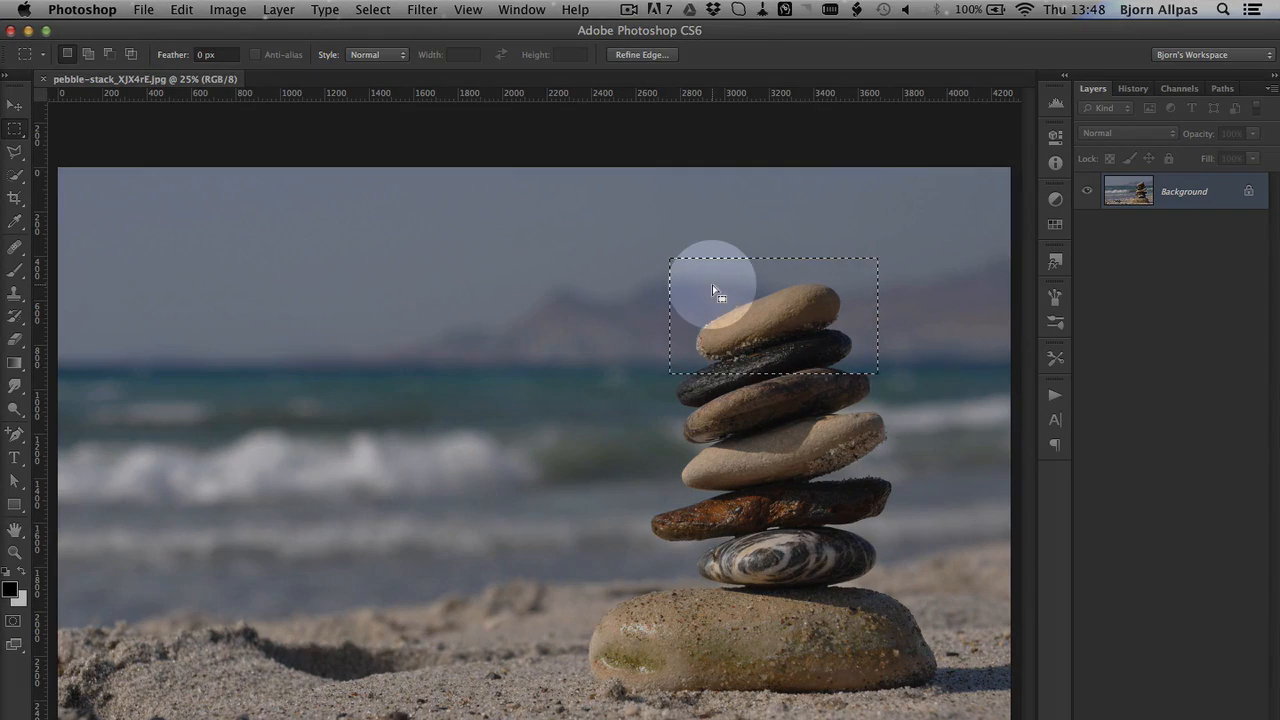
pyautogui.moveTo(712, 286)
pyautogui.mouseDown()
pyautogui.moveTo(669, 325)
pyautogui.moveTo(554, 321)
pyautogui.moveTo(437, 261)
pyautogui.moveTo(394, 258)
pyautogui.moveTo(559, 340)
pyautogui.moveTo(684, 273)
pyautogui.moveTo(714, 284)
pyautogui.moveTo(702, 284)
pyautogui.mouseUp()
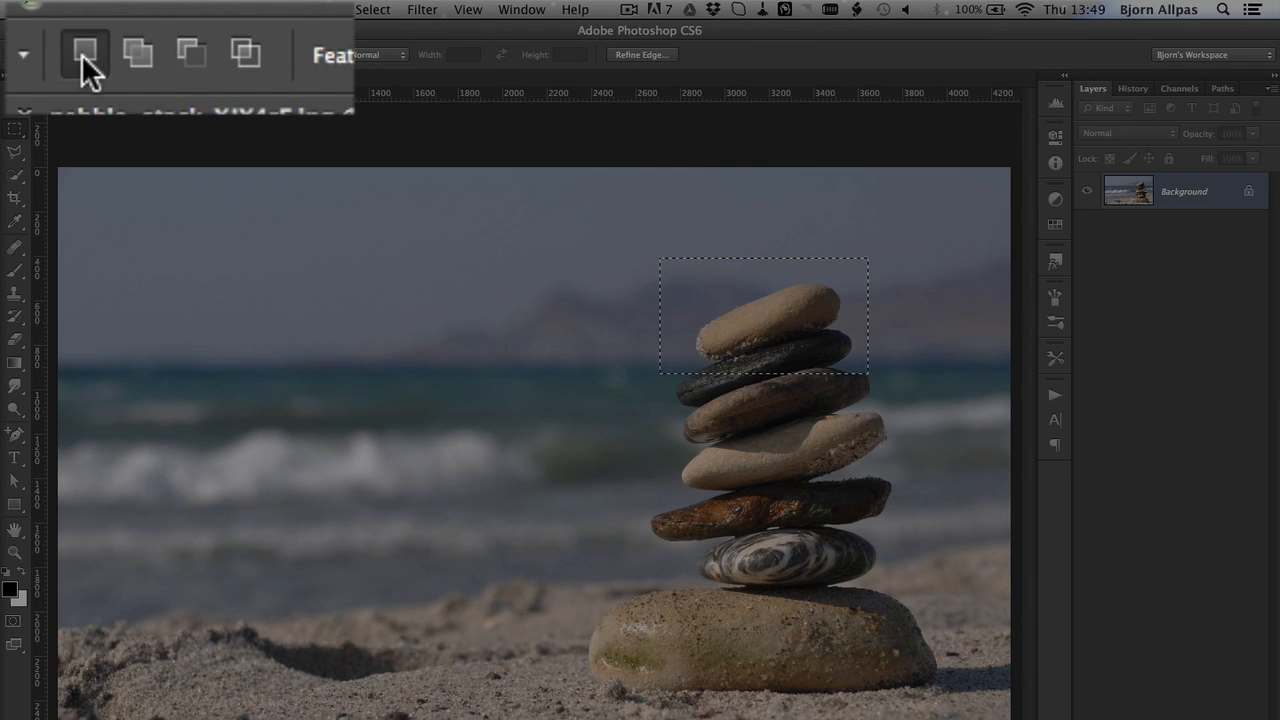
# Add rectangular areas over the middle of the stack and the striped stone to the selection
pyautogui.click(142, 61)
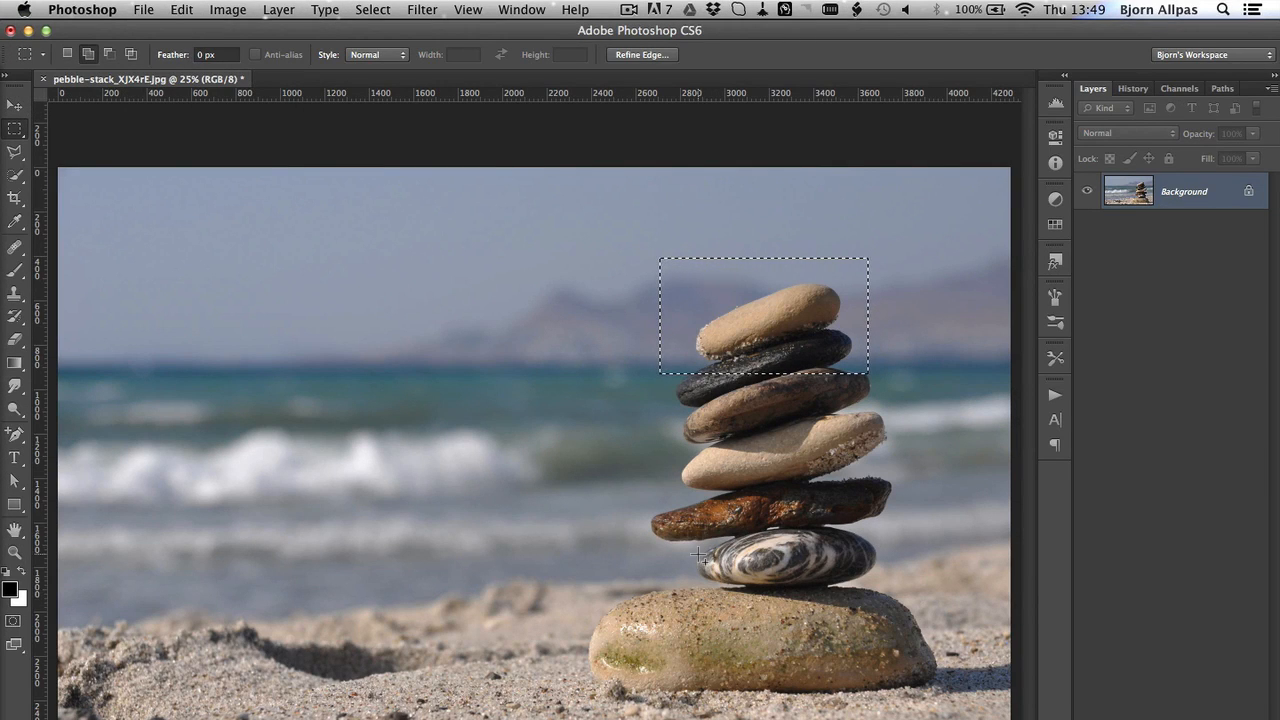
pyautogui.moveTo(677, 517); pyautogui.dragTo(905, 596)
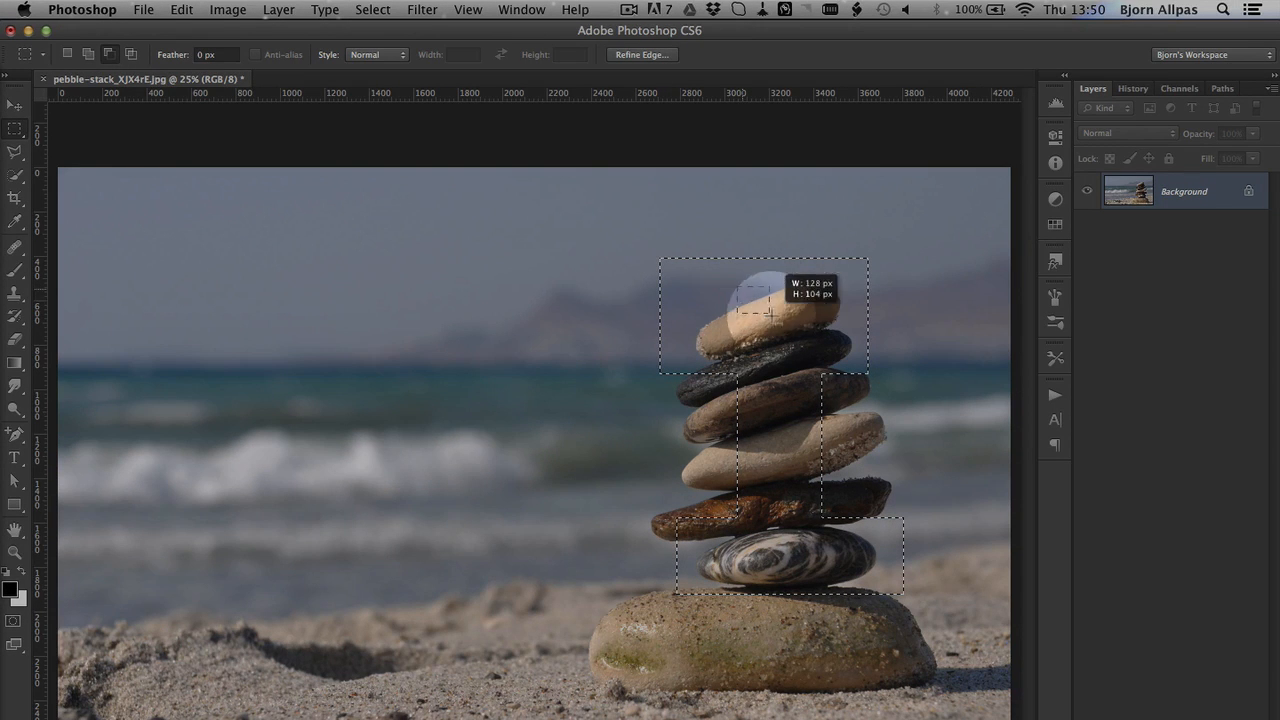
# Subtract a rectangle over the top stone and the upper-left corner area from the selection
pyautogui.moveTo(808, 325); pyautogui.dragTo(810, 342)
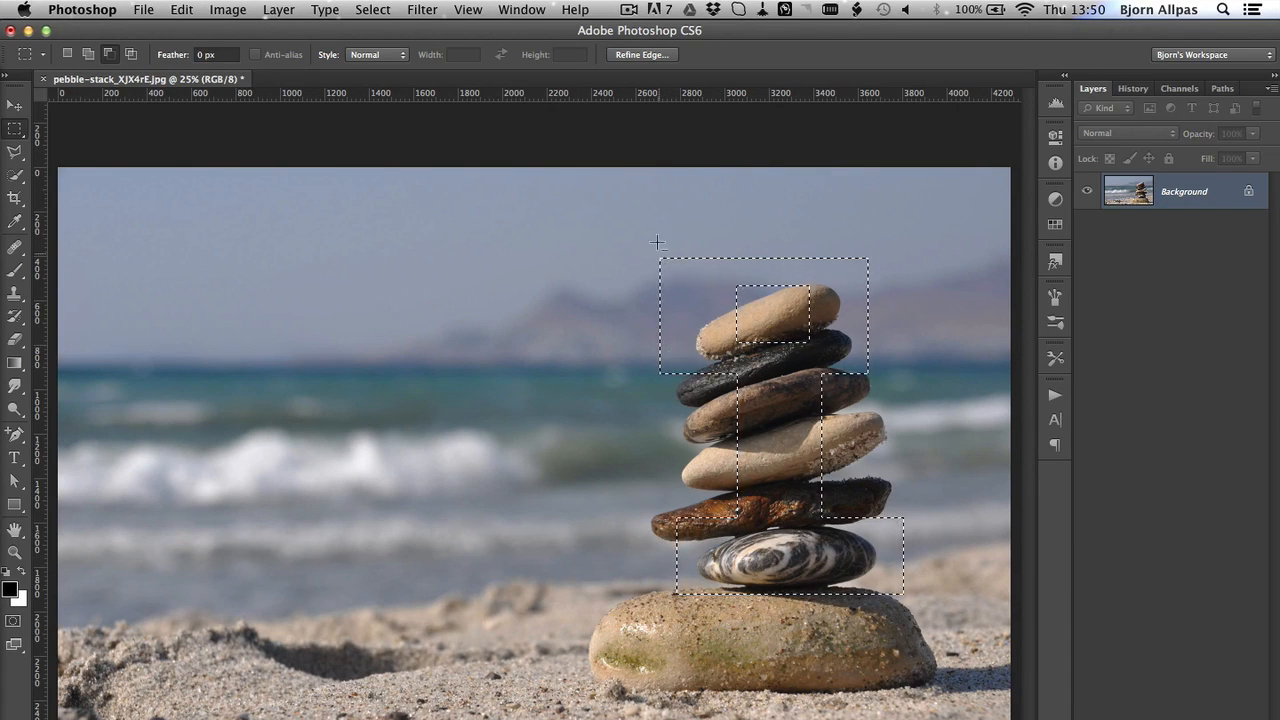
pyautogui.moveTo(611, 219); pyautogui.dragTo(714, 300)
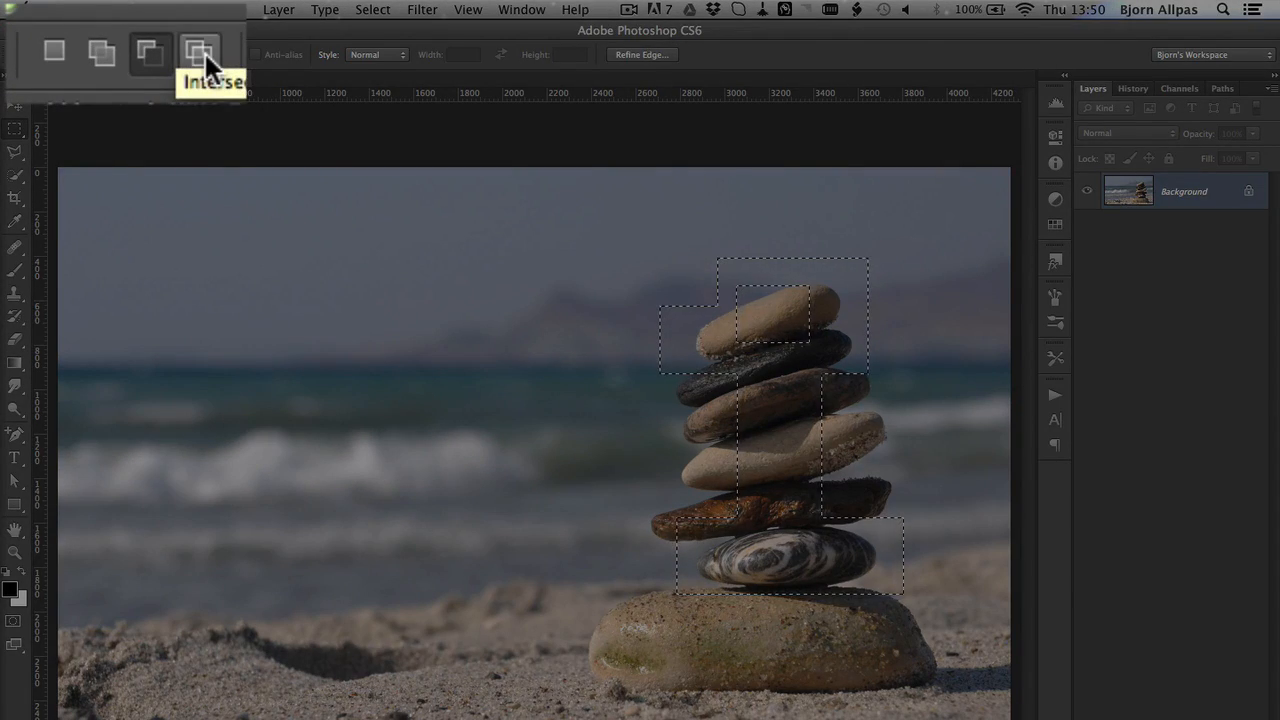
# Intersect the selection with a rectangle of about 632 by 628 px overlapping the right end of the striped stone
pyautogui.click(204, 51)
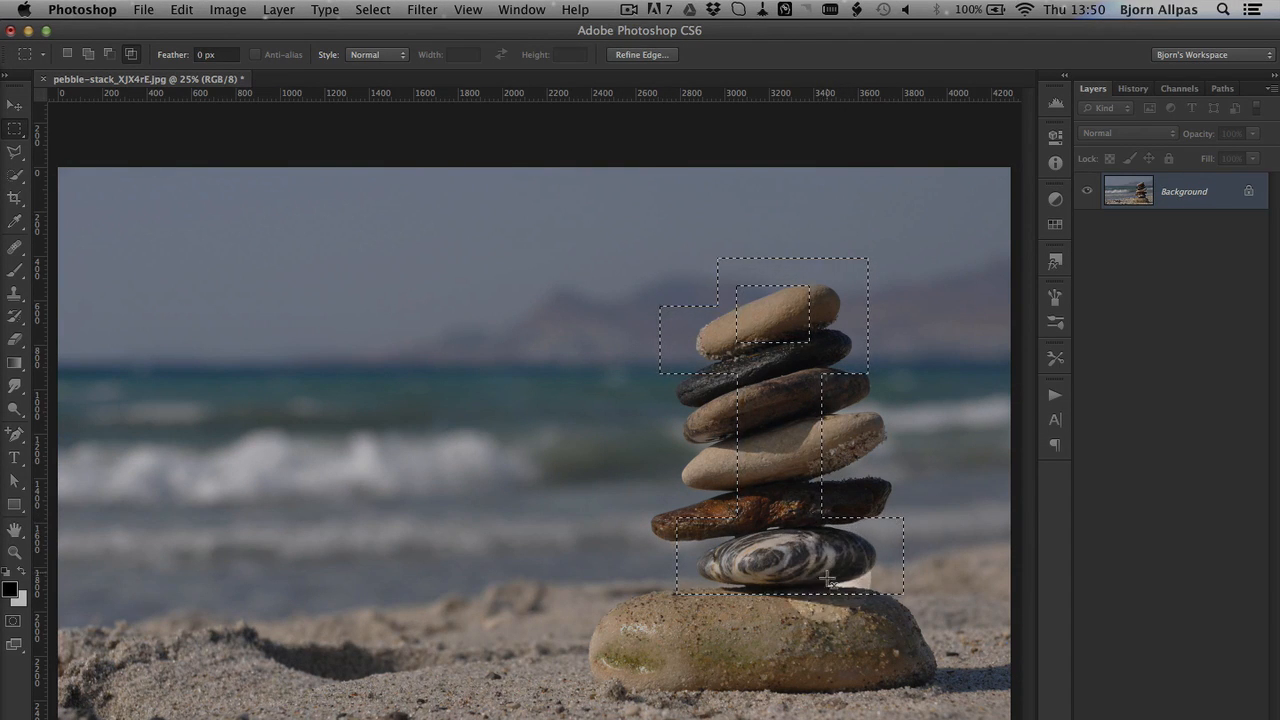
pyautogui.moveTo(968, 485); pyautogui.dragTo(831, 623)
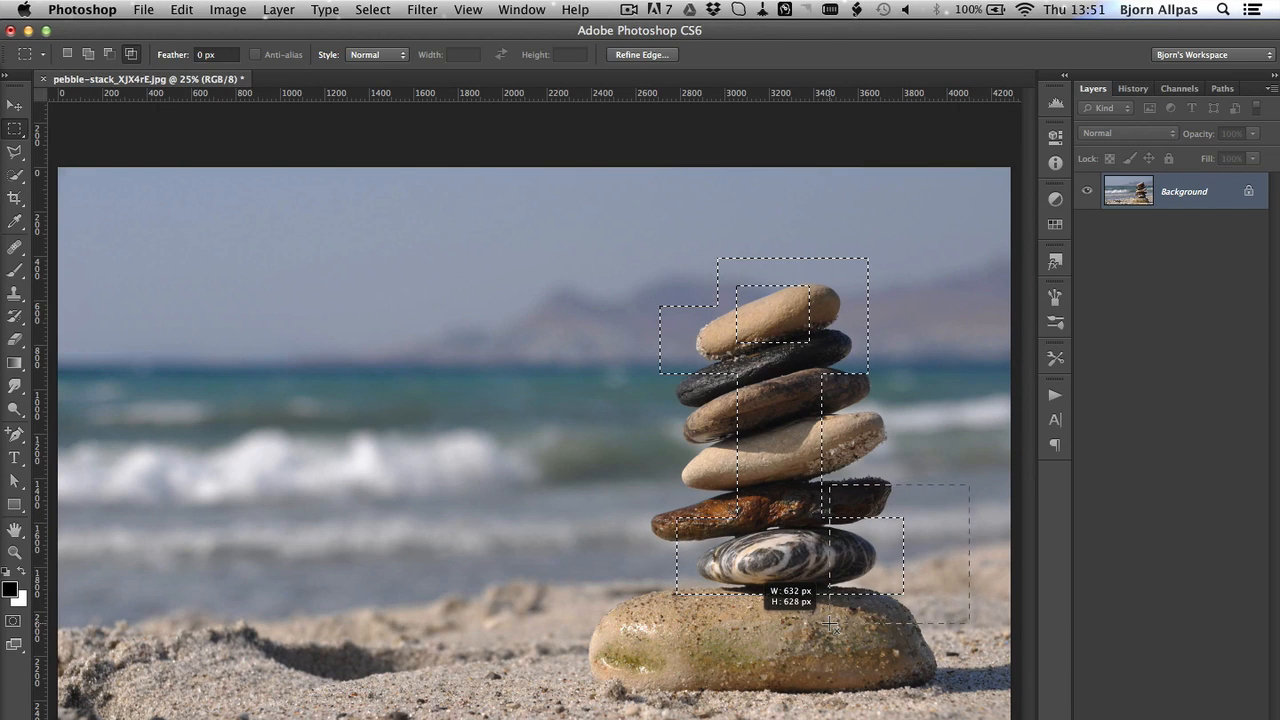
pyautogui.moveTo(831, 623); pyautogui.dragTo(831, 623)
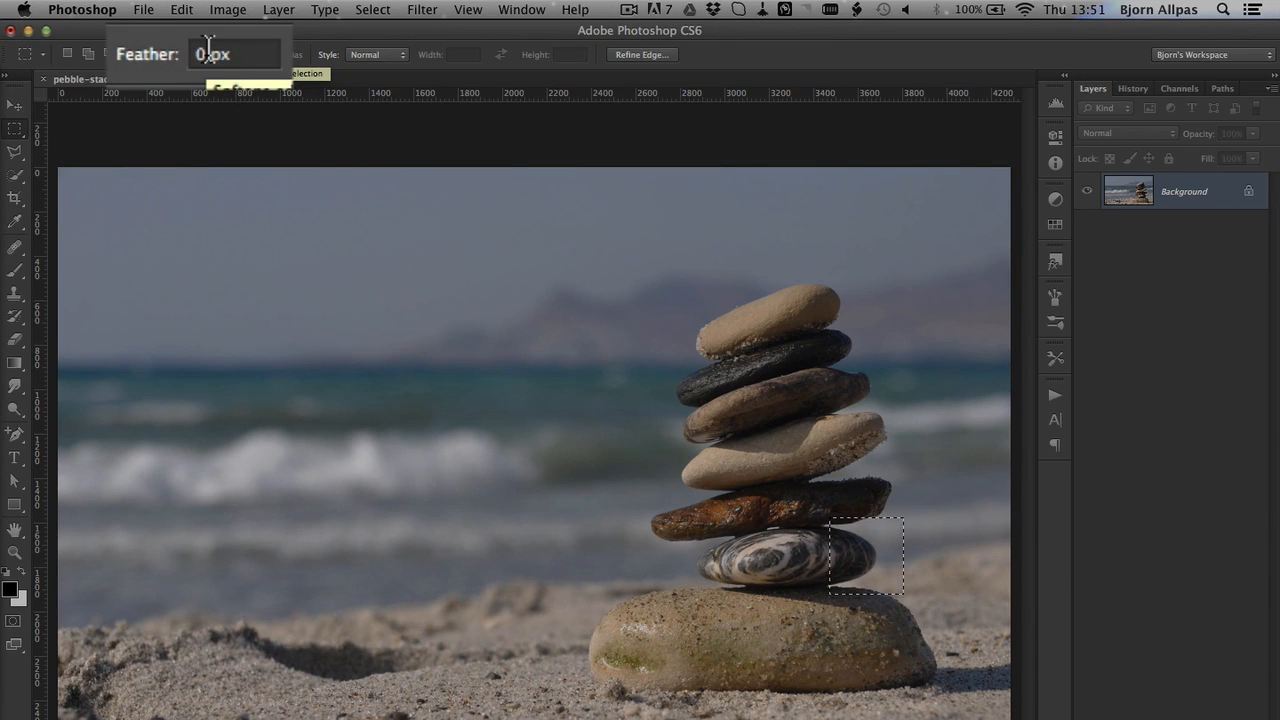
# Set the feather to 50 px, deselect, and draw a feathered rectangular selection around the top stones
pyautogui.click(208, 53)
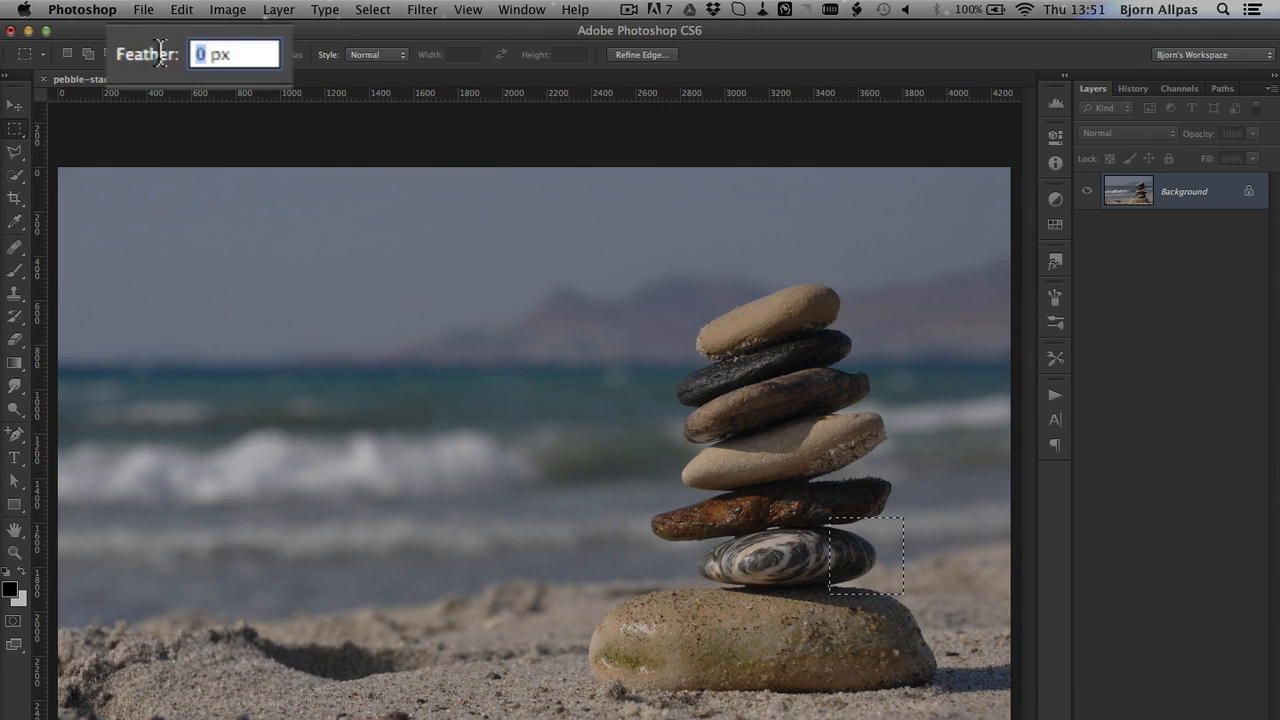
pyautogui.write('50')
pyautogui.press('Return')
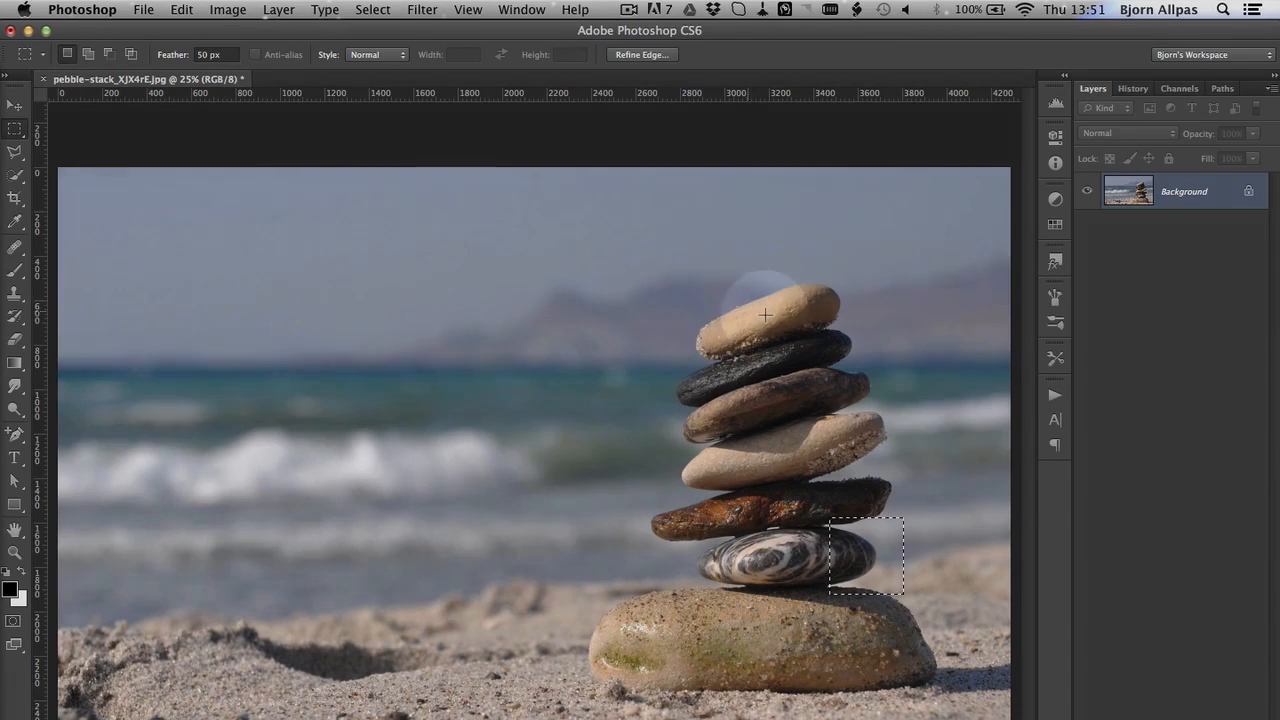
pyautogui.press('super+d')
pyautogui.moveTo(682, 249); pyautogui.dragTo(861, 381)
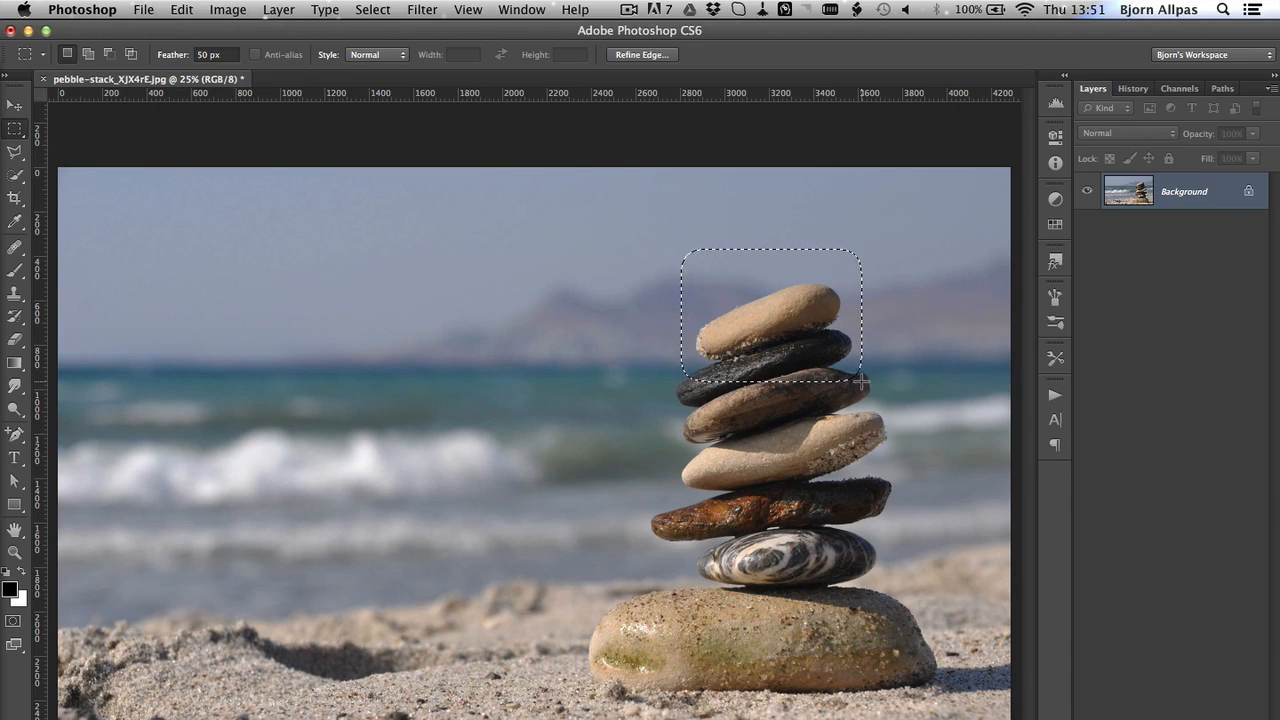
# Replace the feathered selection around the top stones with one of about 884 by 652 px
pyautogui.press('super+d')
pyautogui.moveTo(850, 373); pyautogui.dragTo(666, 238)
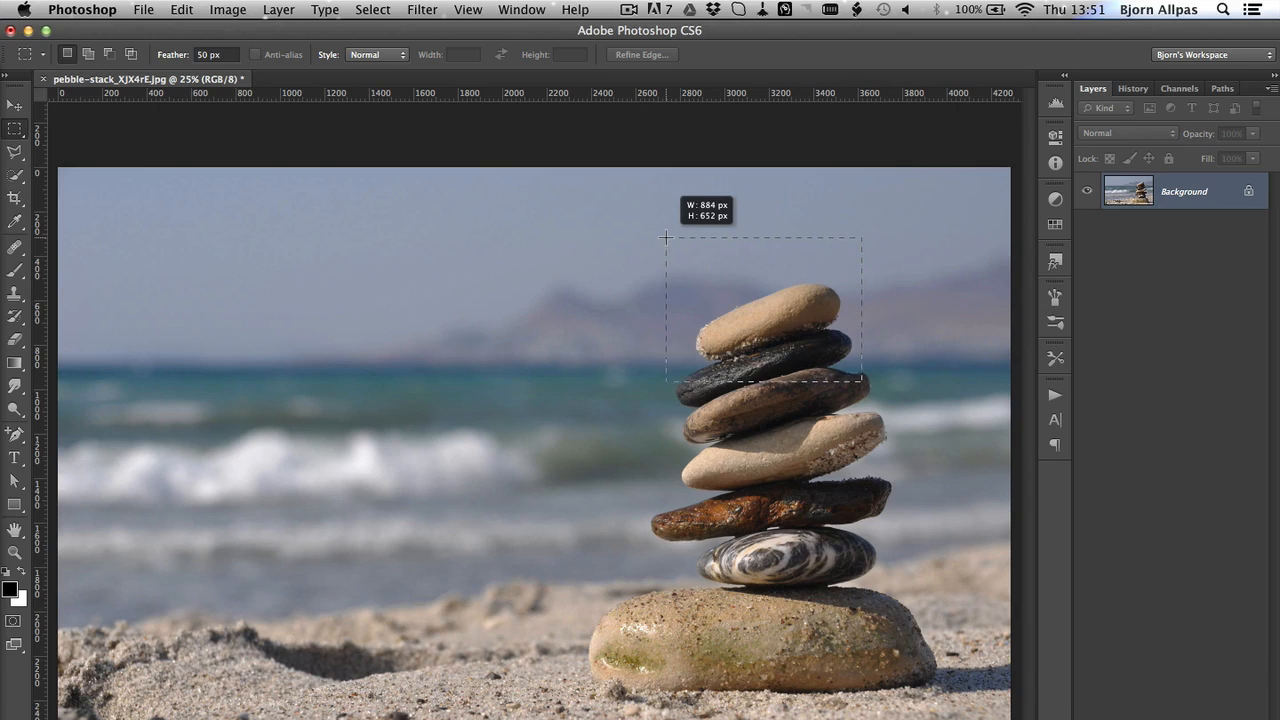
pyautogui.moveTo(666, 238); pyautogui.dragTo(666, 238)
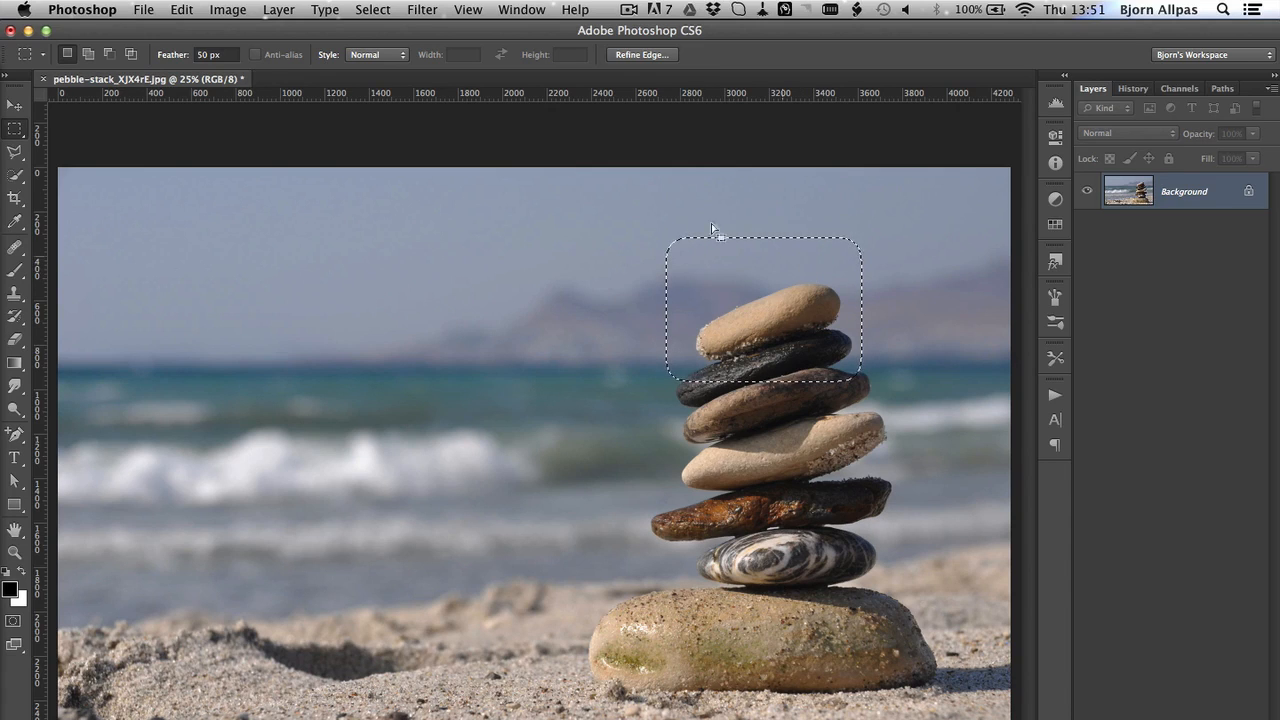
# Reset the feather to 0 px and, with the Normal style, draw an upright rectangular selection over the sky and sea
pyautogui.doubleClick(202, 55)
pyautogui.write('0')
pyautogui.press('Return')
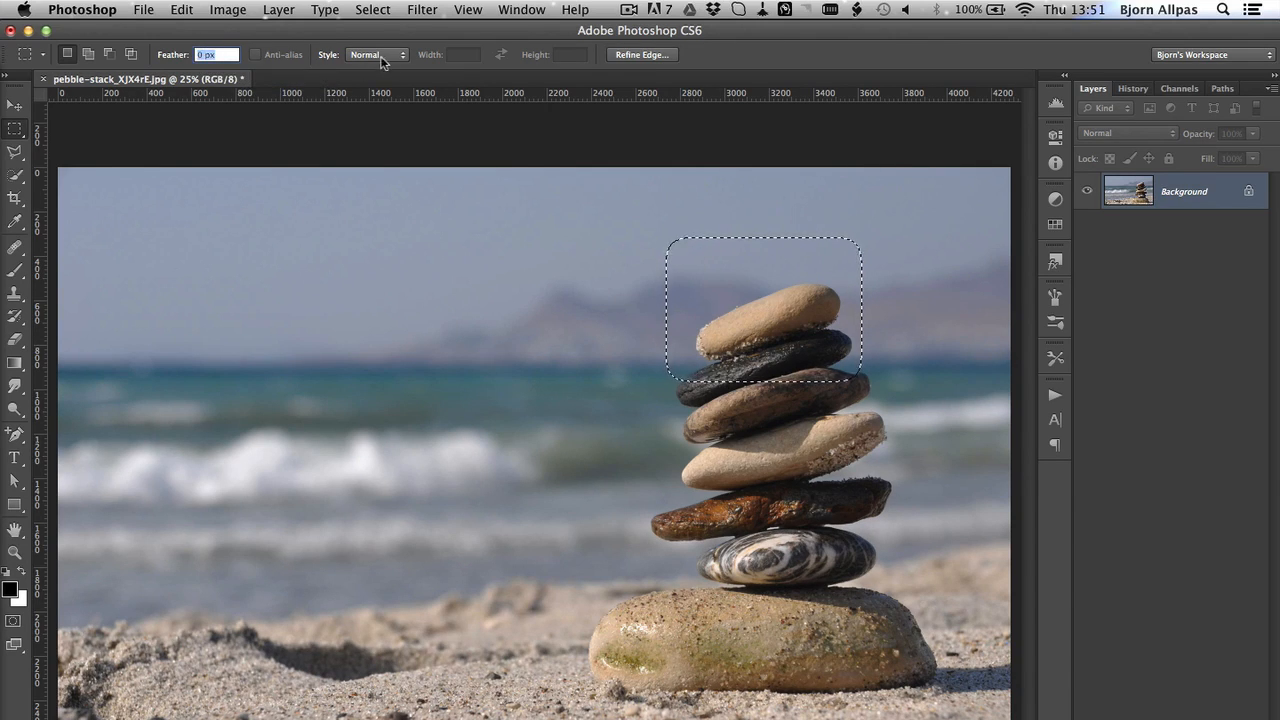
pyautogui.click(380, 56)
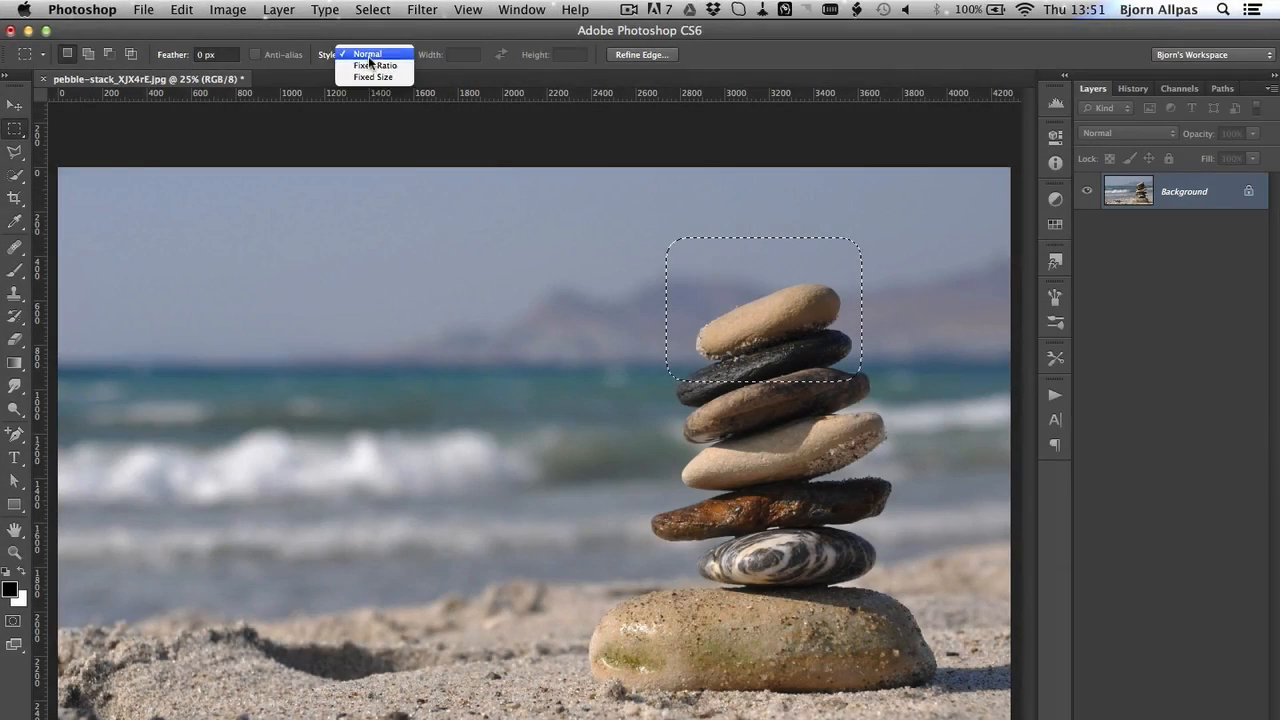
pyautogui.click(370, 54)
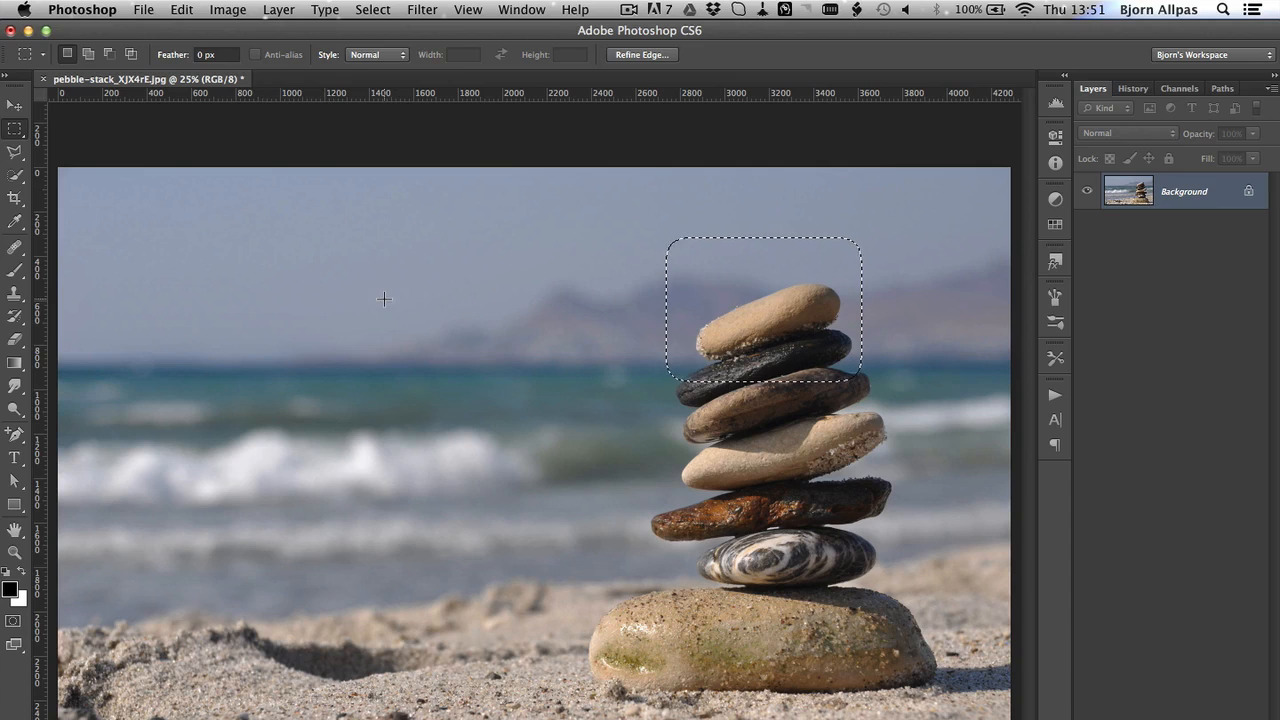
pyautogui.press('super+d')
pyautogui.moveTo(312, 236); pyautogui.dragTo(464, 421)
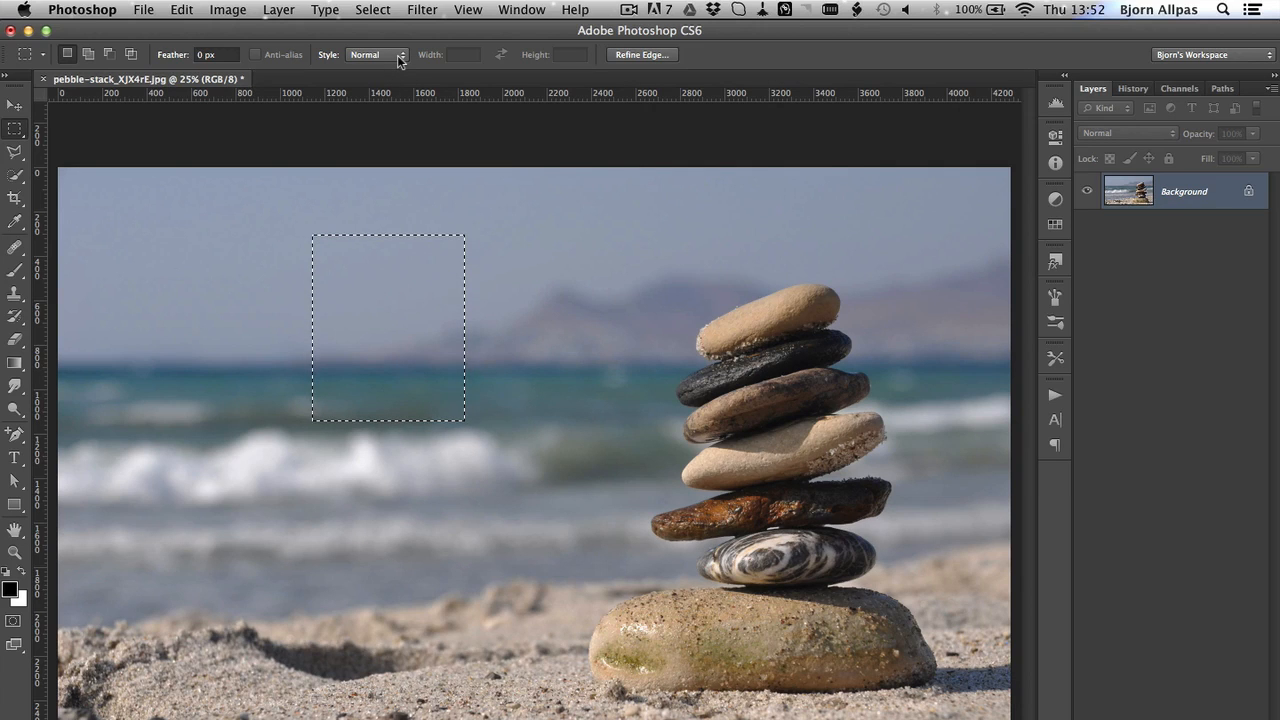
# Switch the marquee style to Fixed Ratio and draw a selection with a width-to-height ratio of 2.5 to 2
pyautogui.click(401, 56)
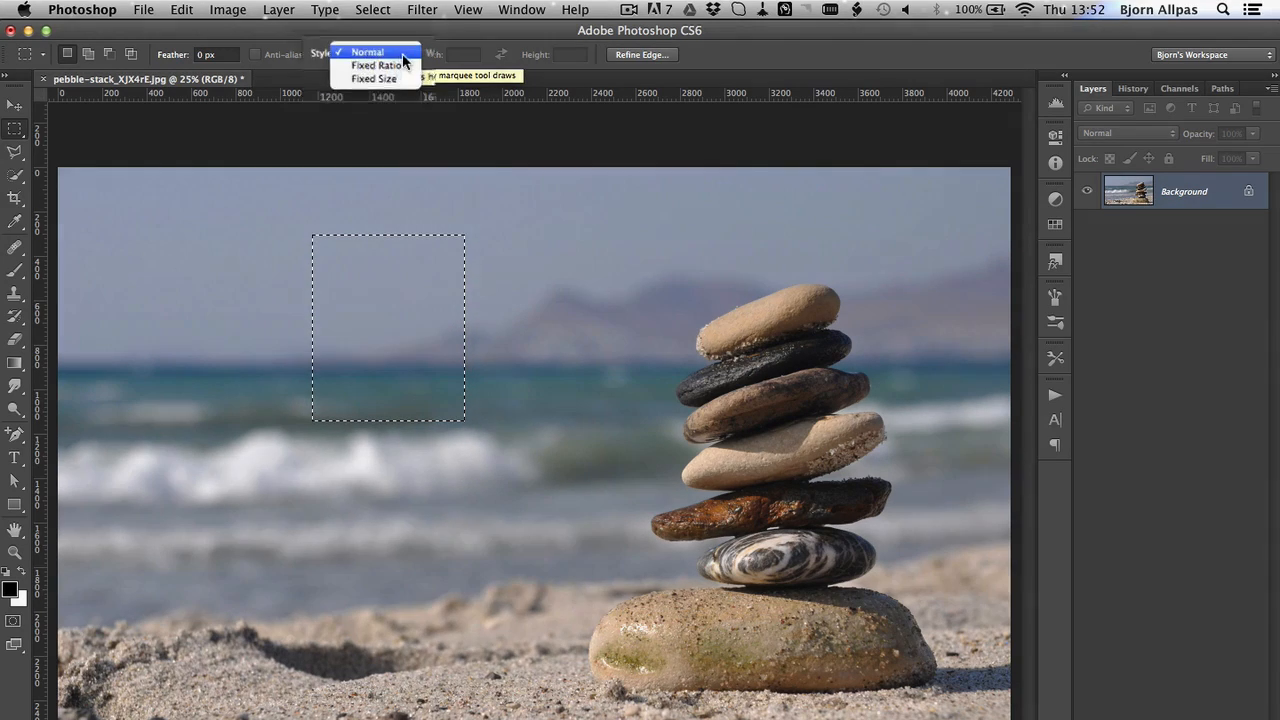
pyautogui.click(372, 70)
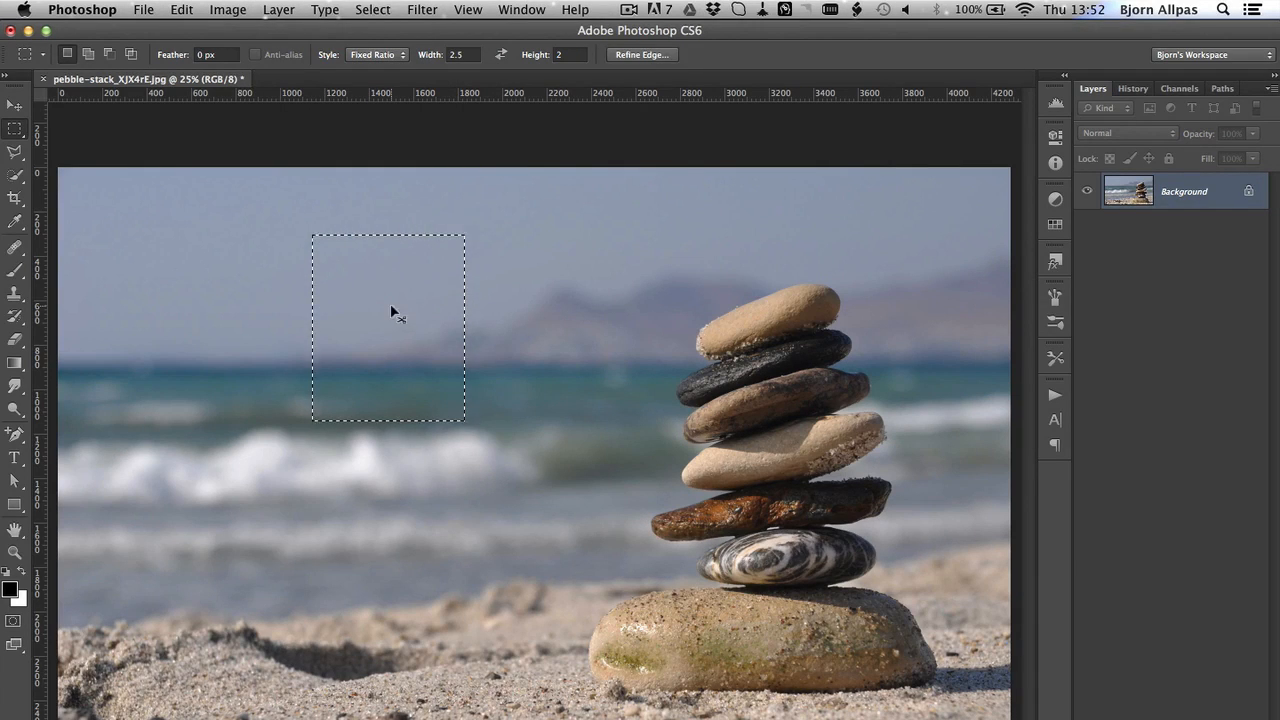
pyautogui.click(391, 307)
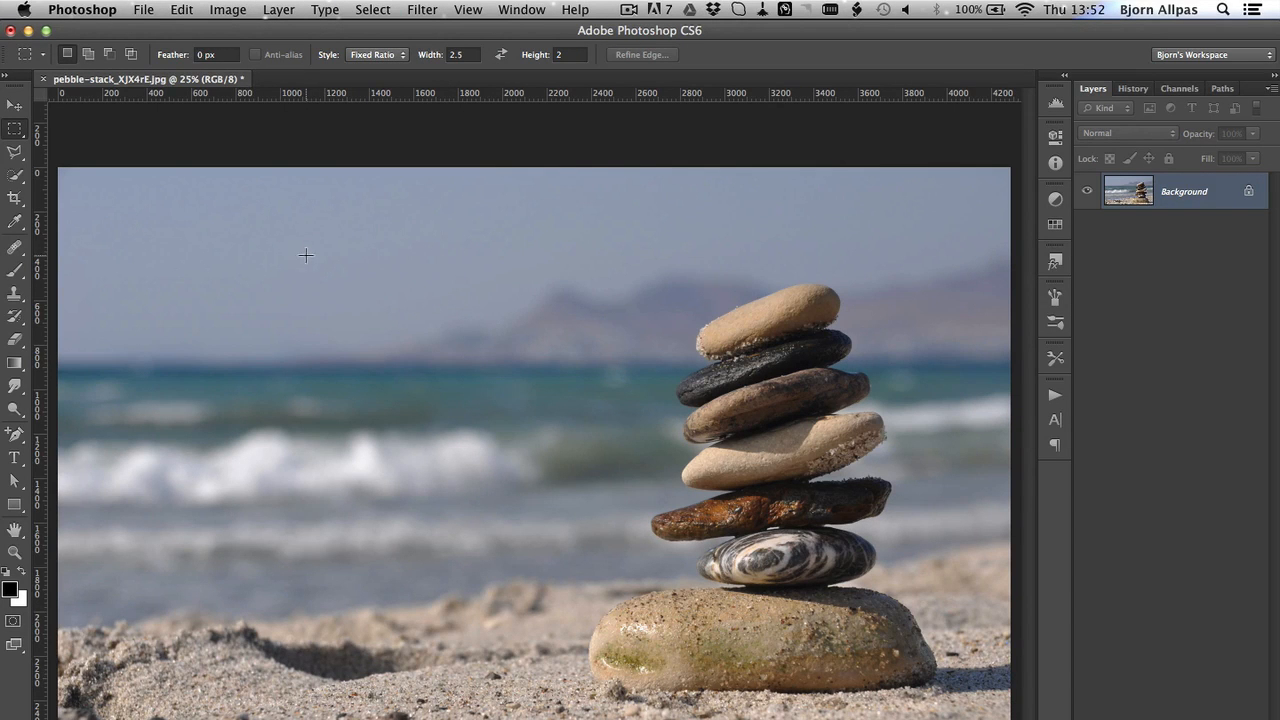
pyautogui.moveTo(306, 255); pyautogui.dragTo(600, 414)
# Deselect, set the fixed ratio to width 1 and height 1, and draw a square selection over the sky and sea
pyautogui.press('super+d')
pyautogui.click(462, 54)
pyautogui.write('1')
pyautogui.press('Tab')
pyautogui.write('1')
pyautogui.press('Tab')
pyautogui.moveTo(380, 228); pyautogui.dragTo(652, 479)
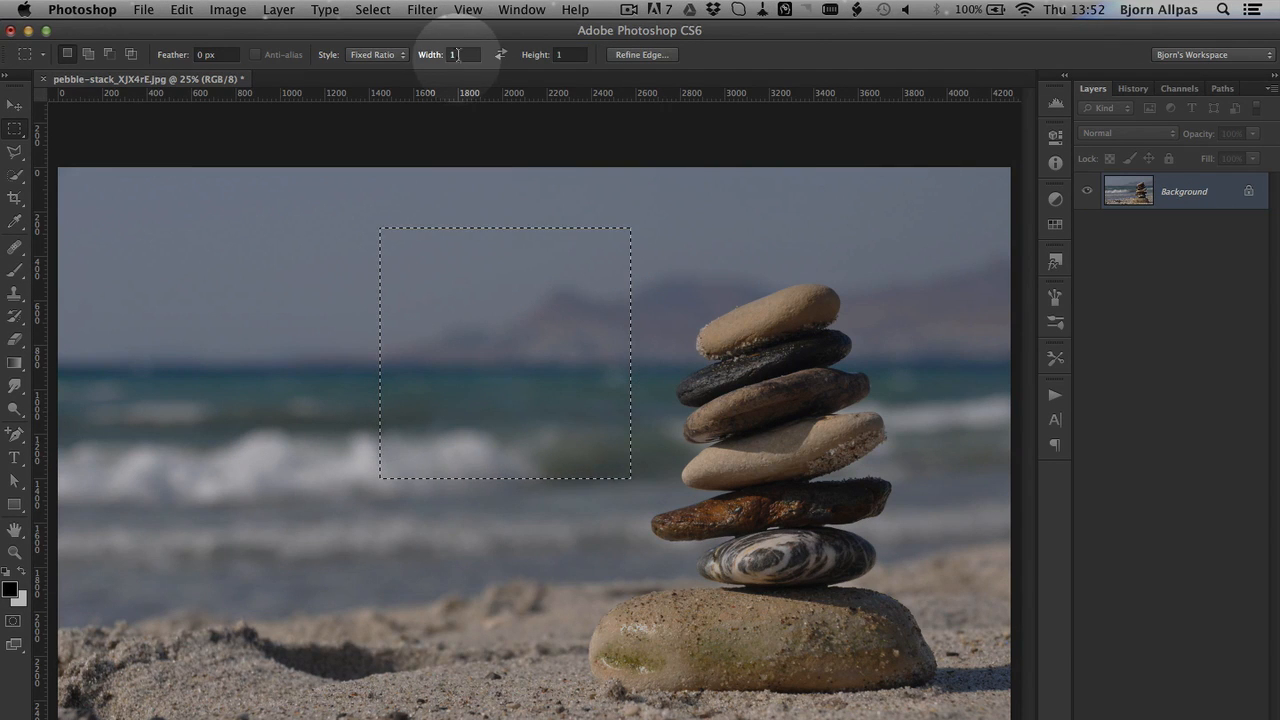
# Change the fixed ratio to width 2 and height 1, and draw a small selection in the sky
pyautogui.click(456, 56)
pyautogui.write('2')
pyautogui.press('Tab')
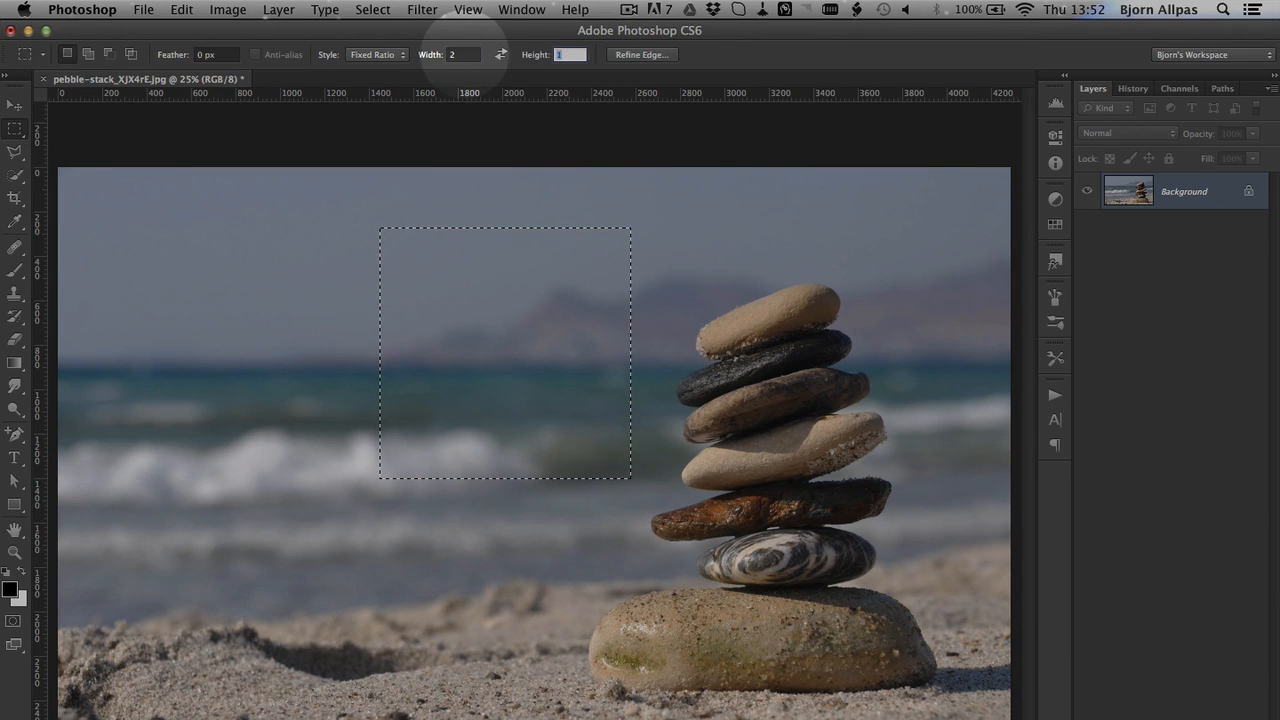
pyautogui.press('Tab')
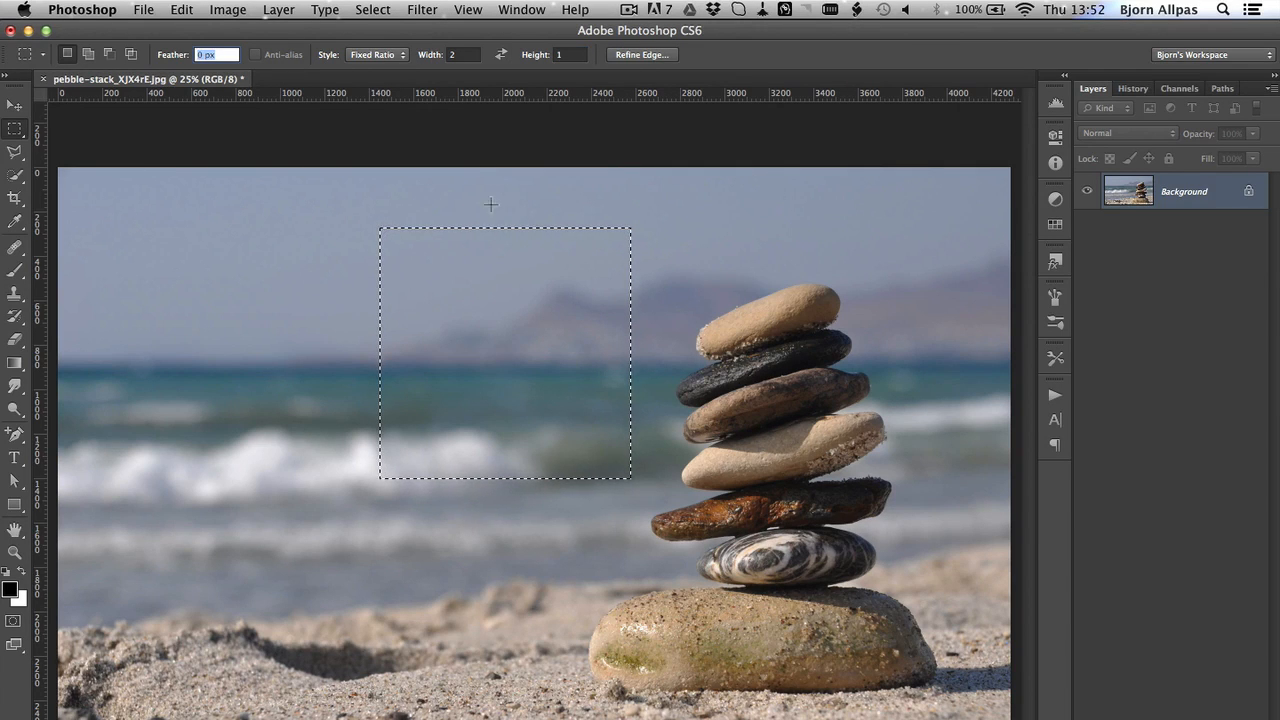
pyautogui.press('super+d')
pyautogui.moveTo(303, 235); pyautogui.dragTo(430, 296)
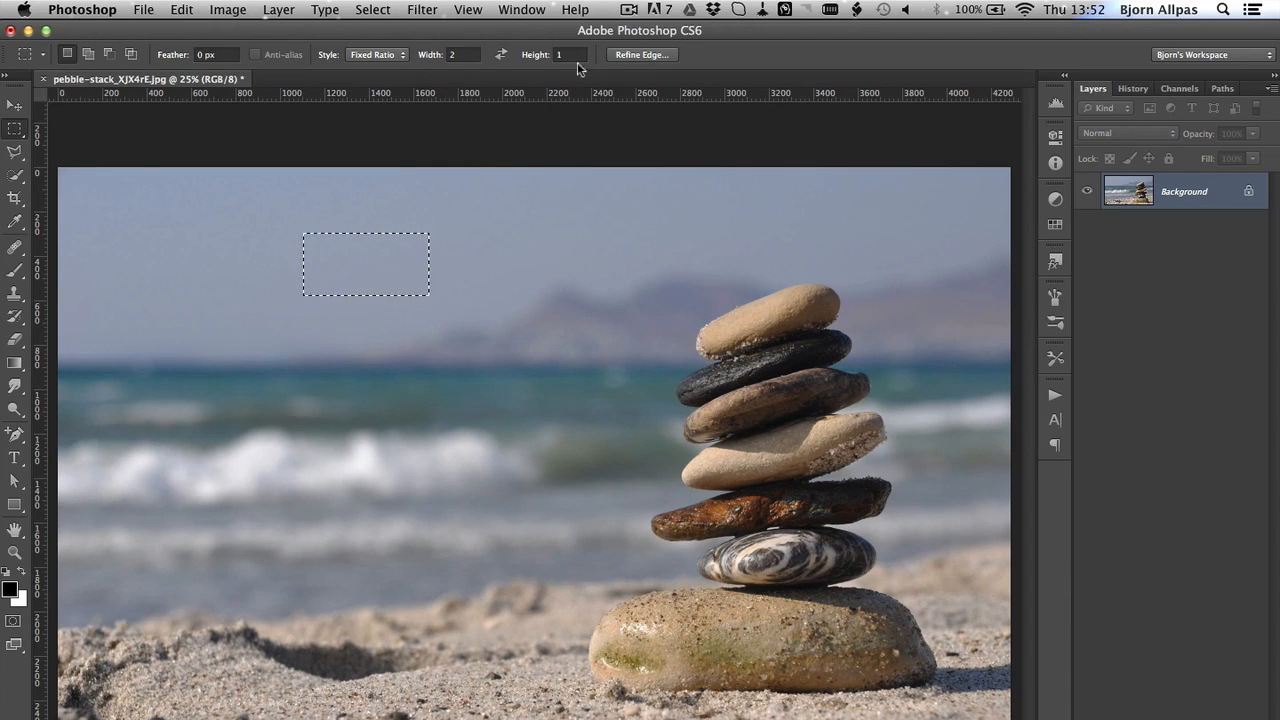
# Switch the marquee style to Fixed Size and place 64 by 64 px selections in the sky
pyautogui.click(401, 52)
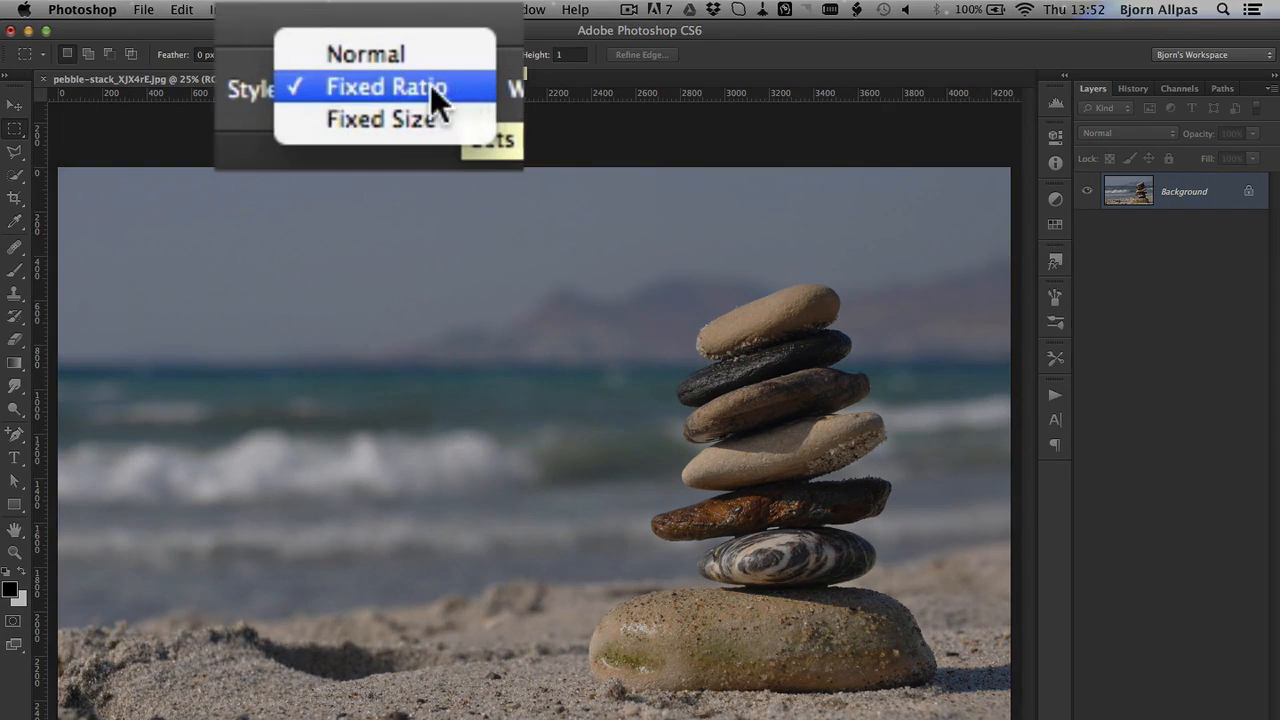
pyautogui.click(385, 68)
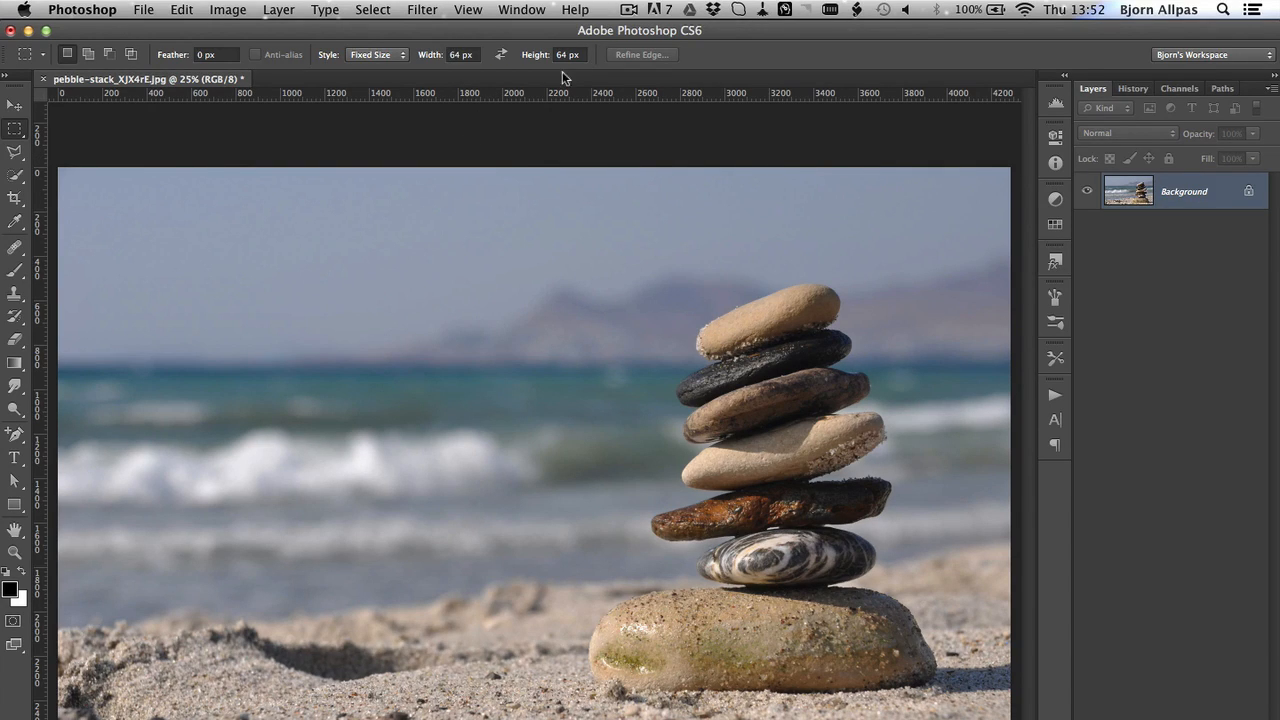
pyautogui.click(357, 253)
pyautogui.click(481, 265)
# Place a fixed-size 1000 by 2000 px ellipse over the sea with the Elliptical Marquee Tool, then deselect it
pyautogui.click(16, 132)
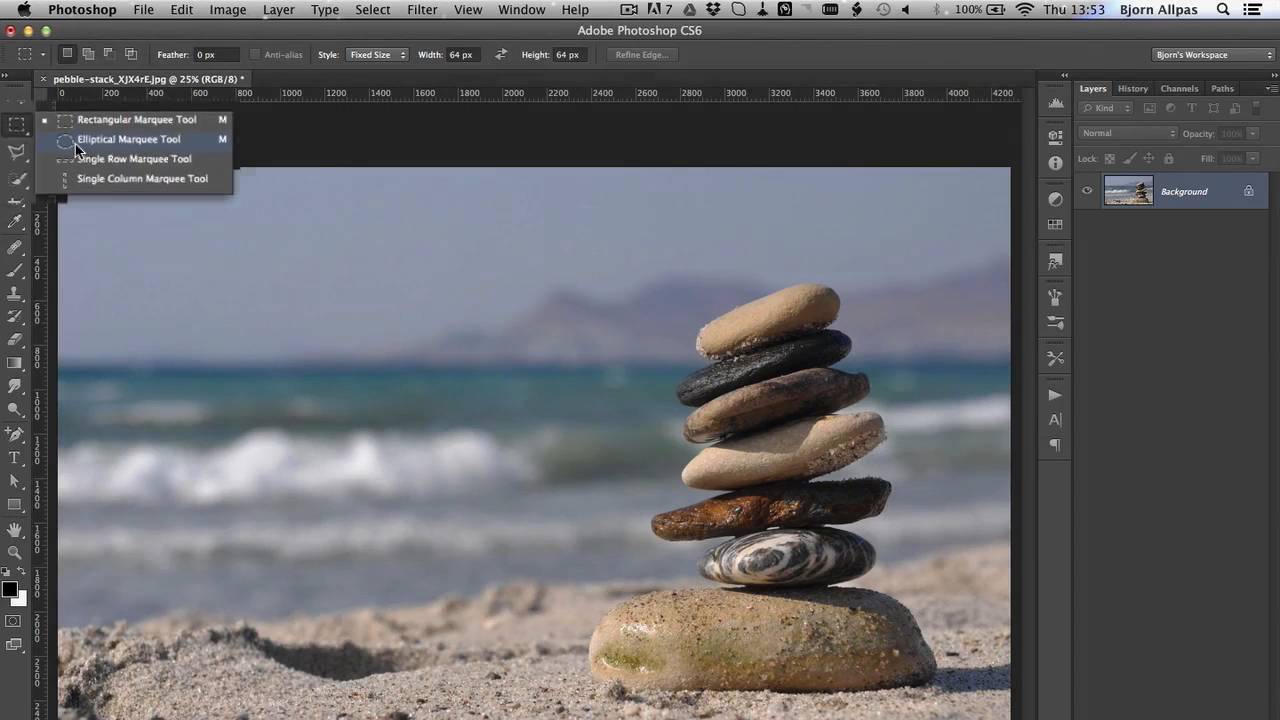
pyautogui.click(75, 144)
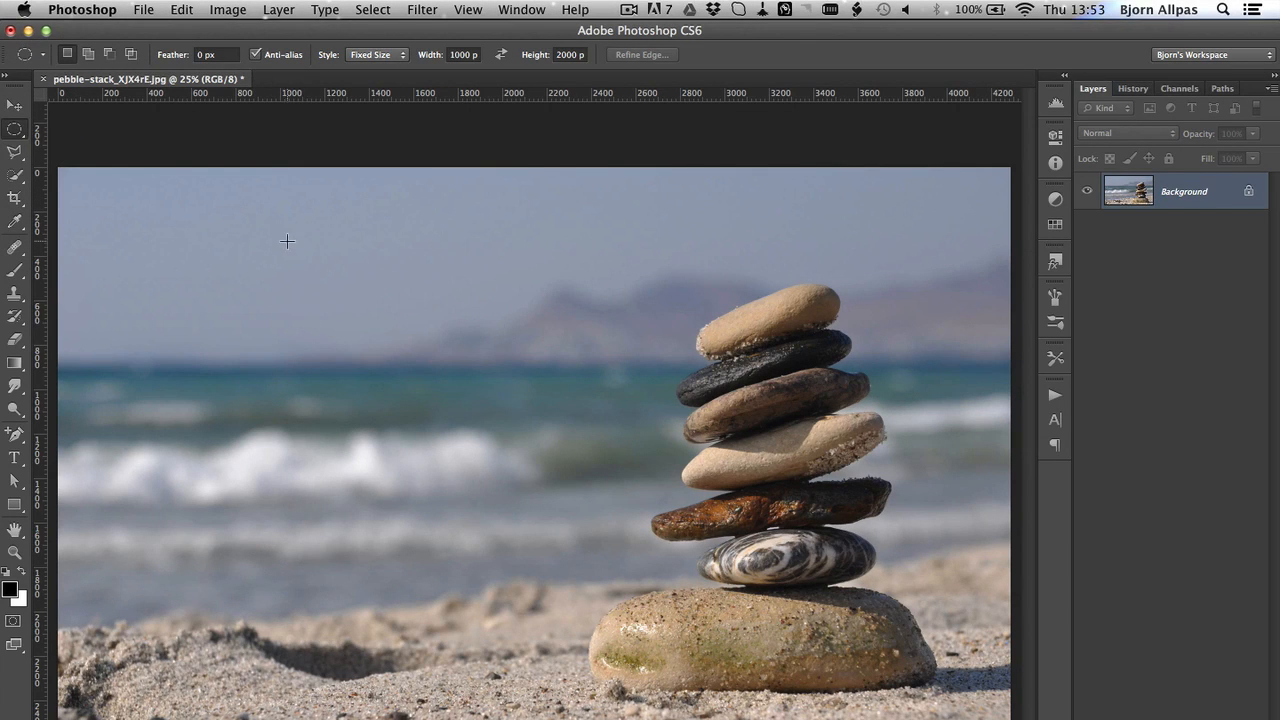
pyautogui.moveTo(287, 241)
pyautogui.mouseDown()
pyautogui.moveTo(272, 324)
pyautogui.moveTo(364, 338)
pyautogui.moveTo(287, 228)
pyautogui.mouseUp()
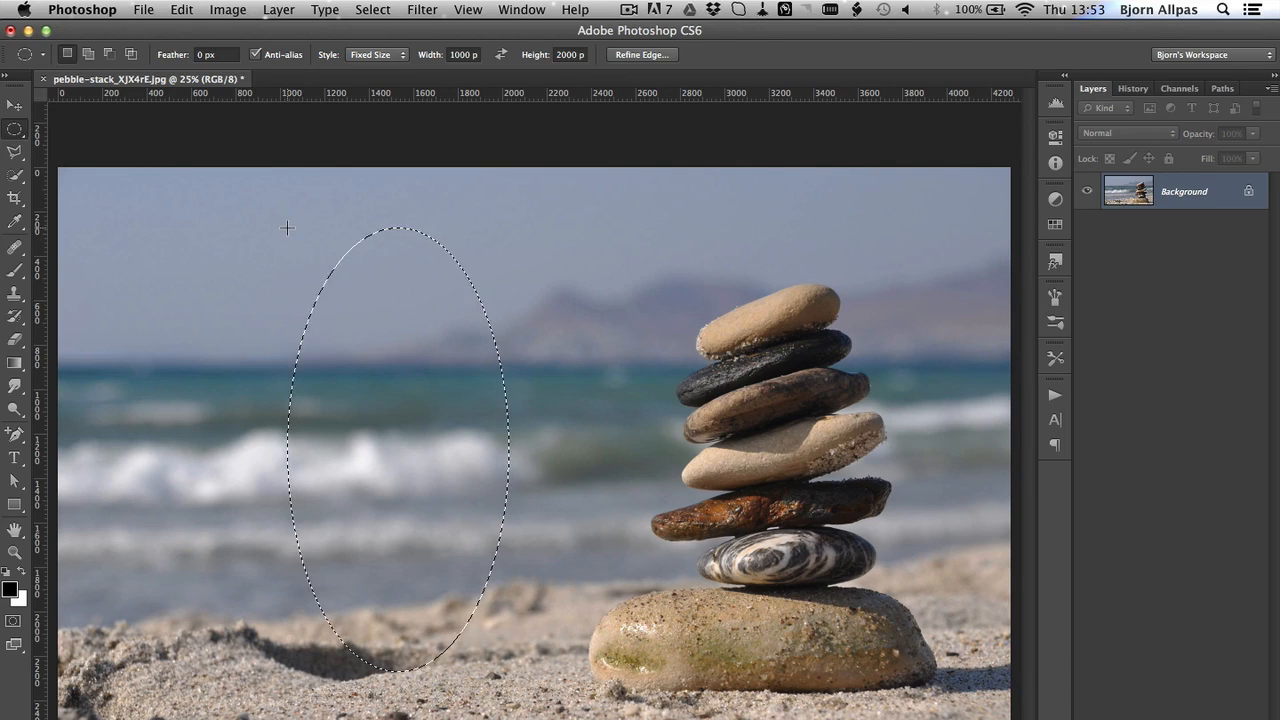
pyautogui.press('super+d')
# Set the elliptical marquee's style to Normal and draw a large circular selection over the sky and sea
pyautogui.click(385, 54)
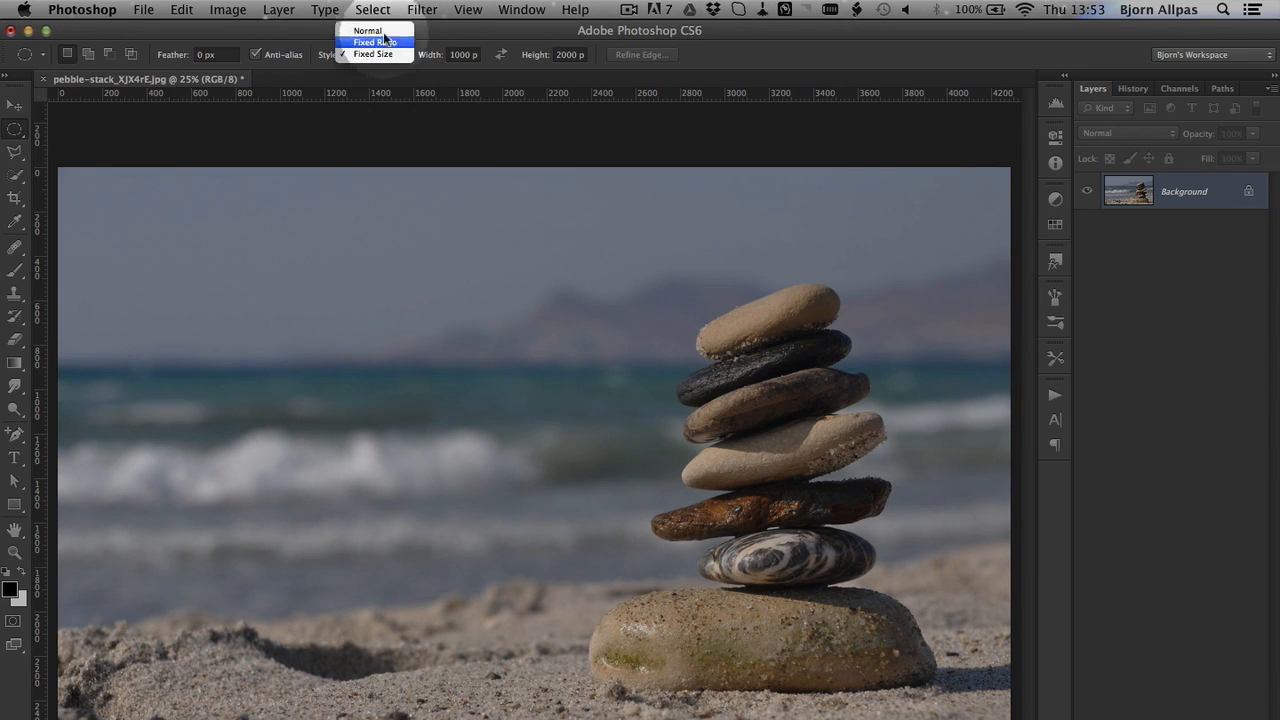
pyautogui.click(368, 31)
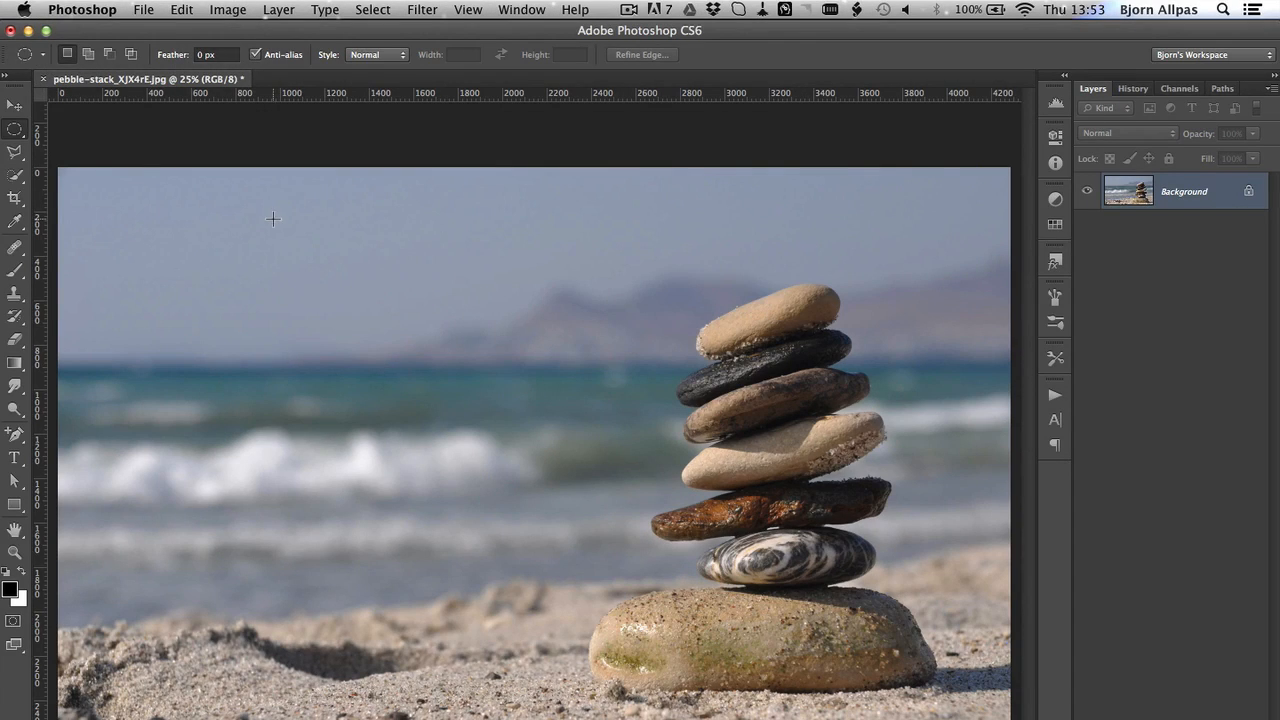
pyautogui.moveTo(272, 216); pyautogui.dragTo(760, 572)
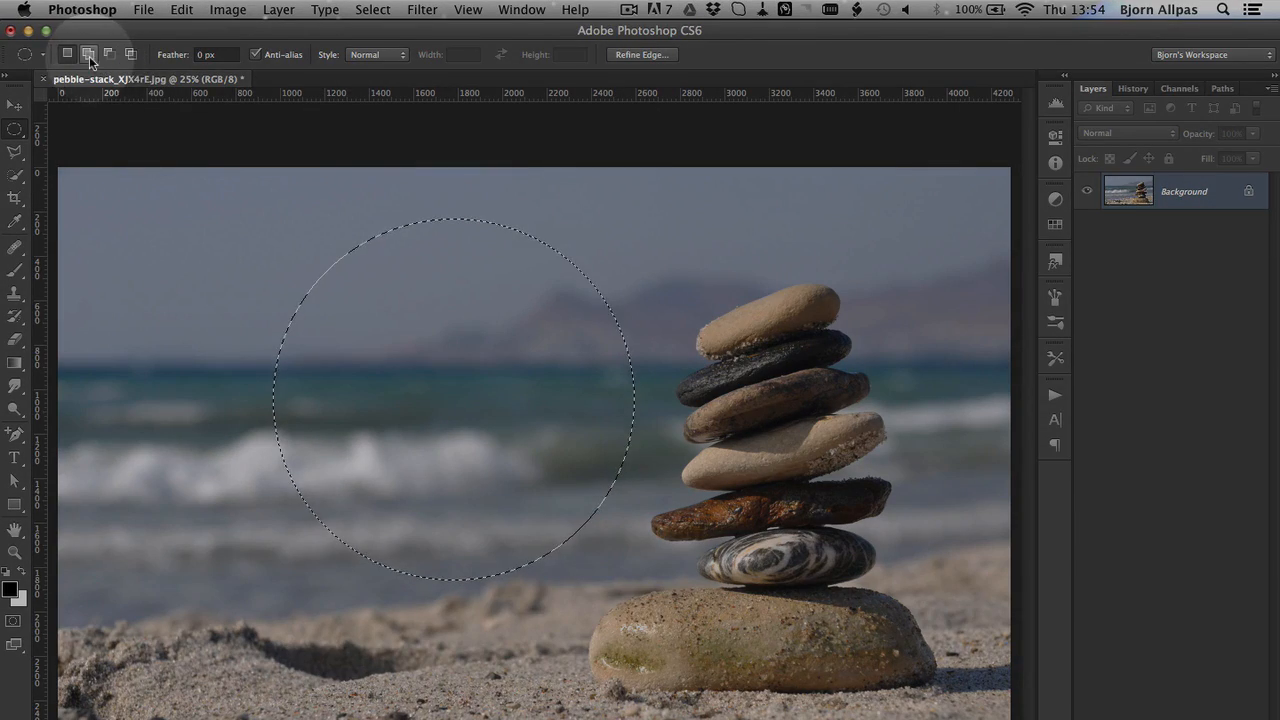
# Add two overlapping ellipses to the circular selection, one at its upper left and one at its lower right
pyautogui.click(89, 56)
pyautogui.moveTo(224, 237); pyautogui.dragTo(388, 370)
pyautogui.moveTo(680, 564); pyautogui.dragTo(460, 343)
# Subtract a wide, flat ellipse from the middle of the combined selection, and intersect the remainder with an ellipse in the sky
pyautogui.click(107, 54)
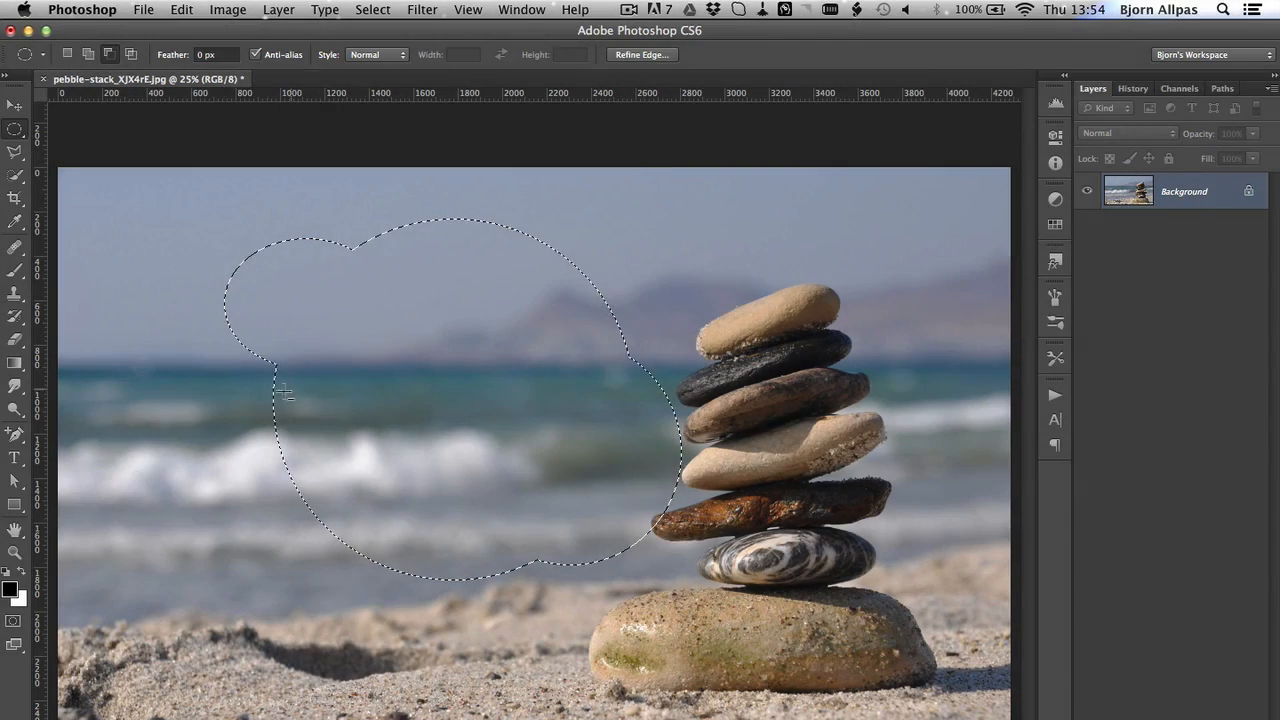
pyautogui.moveTo(285, 393); pyautogui.dragTo(790, 448)
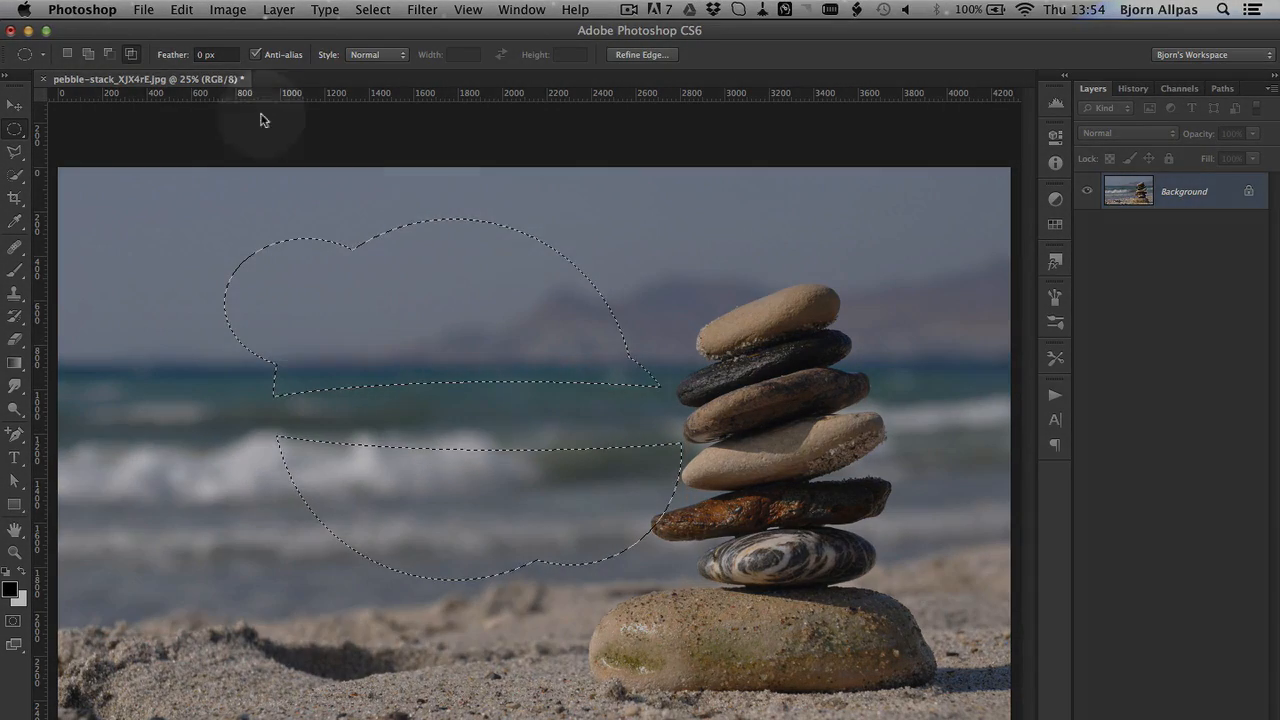
pyautogui.moveTo(630, 222); pyautogui.dragTo(372, 320)
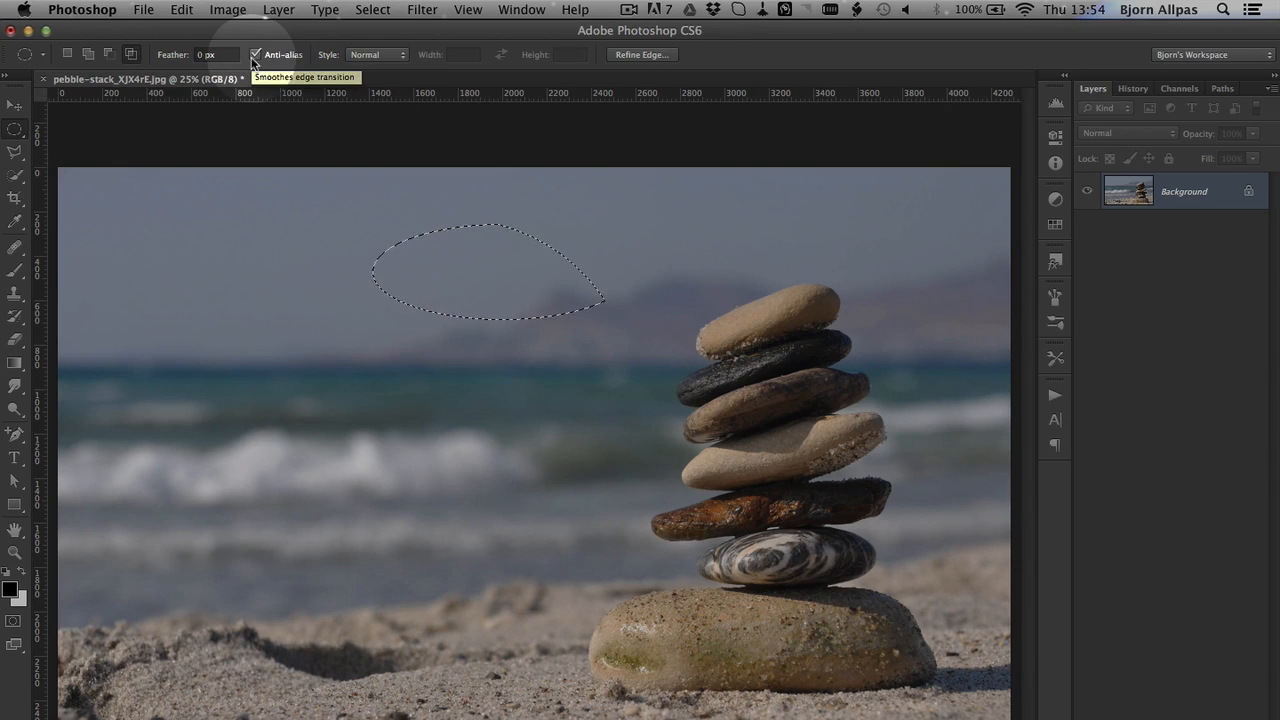
# Check the available marquee style options without changing the style, and deselect the current selection
pyautogui.click(396, 56)
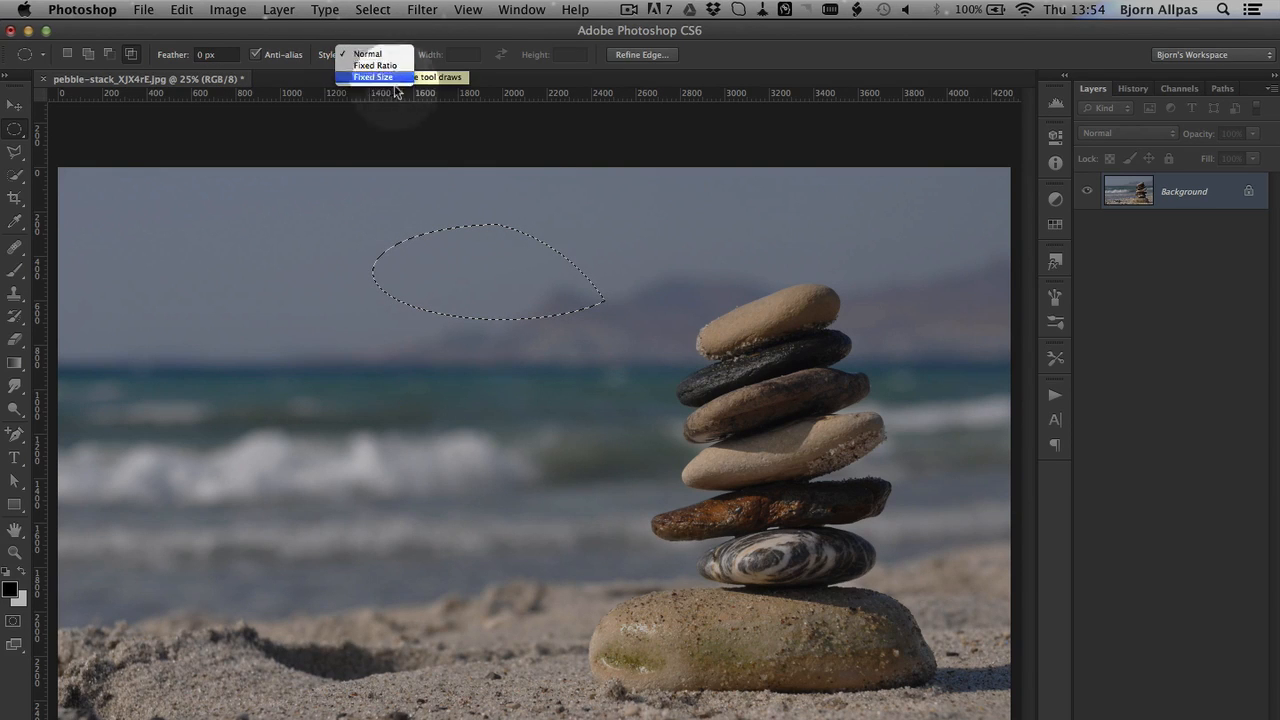
pyautogui.click(711, 56)
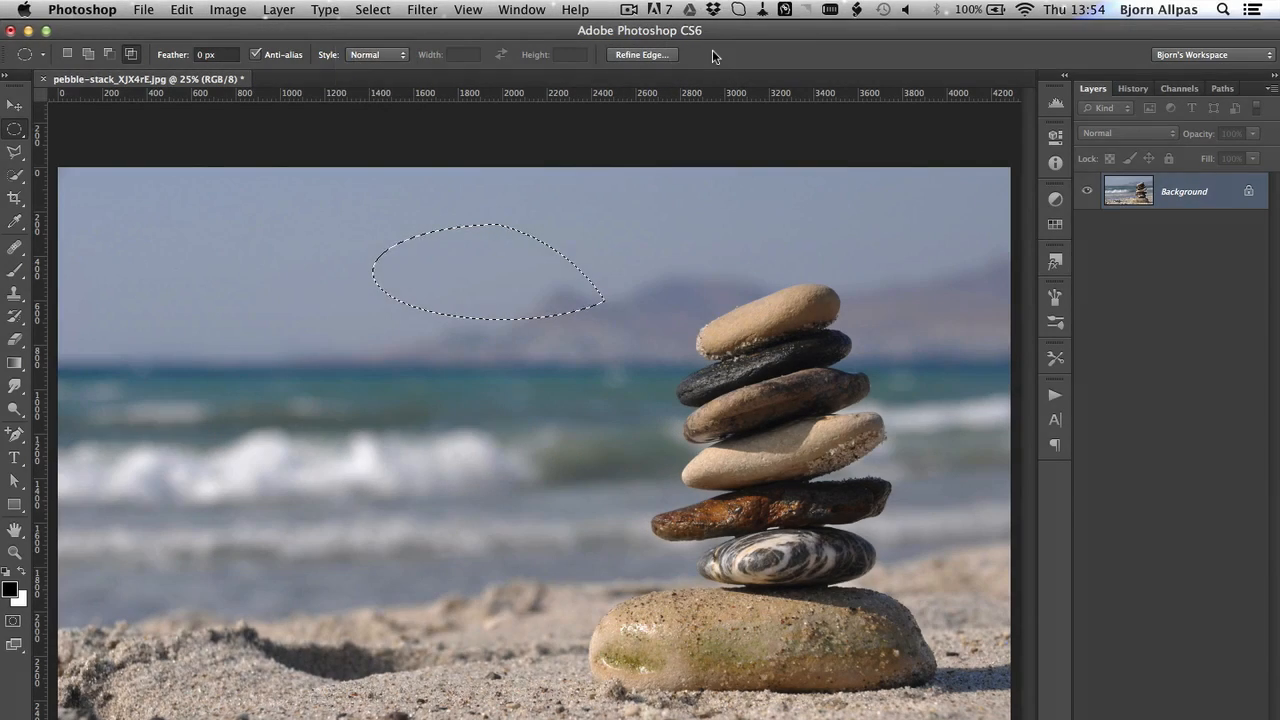
pyautogui.click(154, 200)
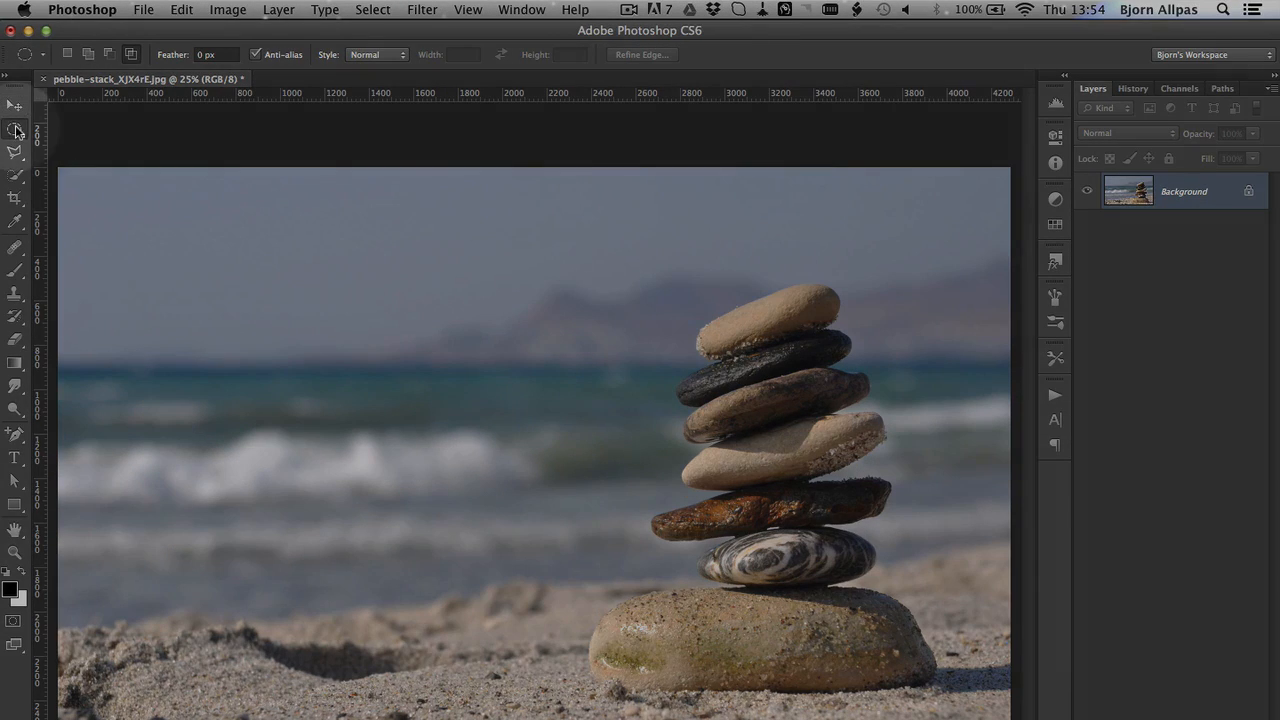
# Select a single pixel row along the sea's horizon with the Single Row Marquee Tool
pyautogui.click(14, 128)
pyautogui.click(158, 164)
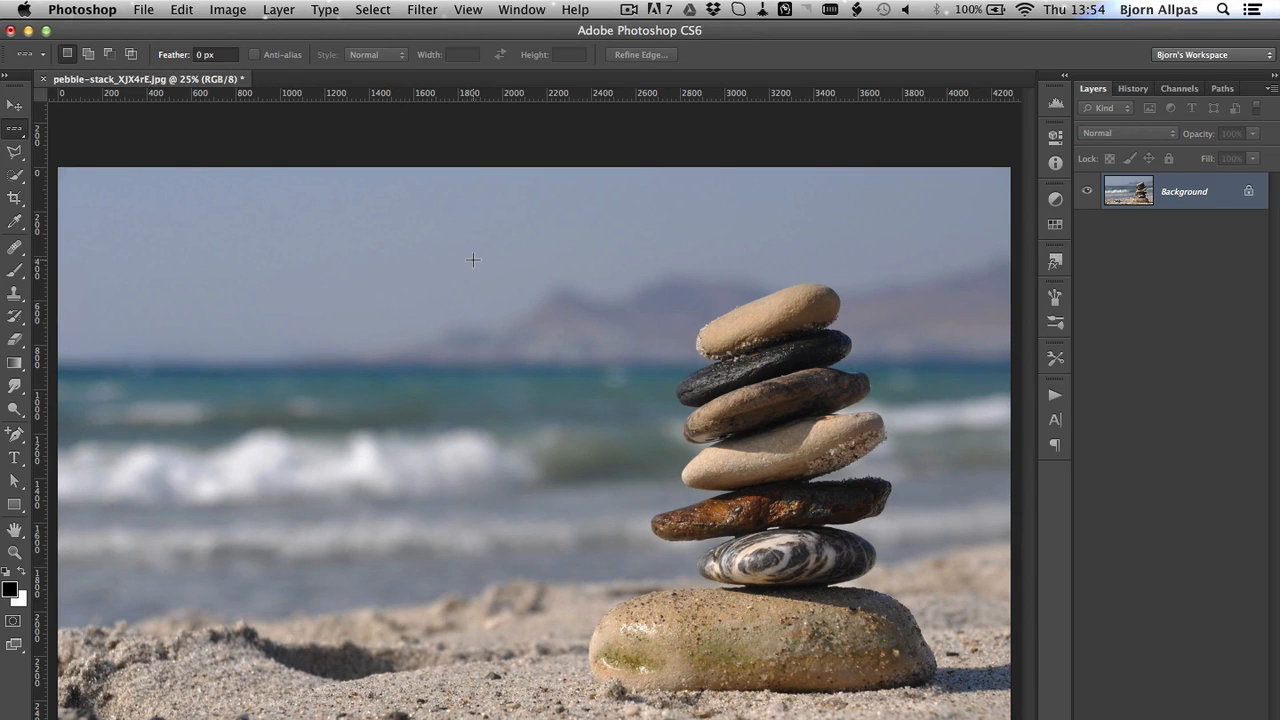
pyautogui.click(466, 366)
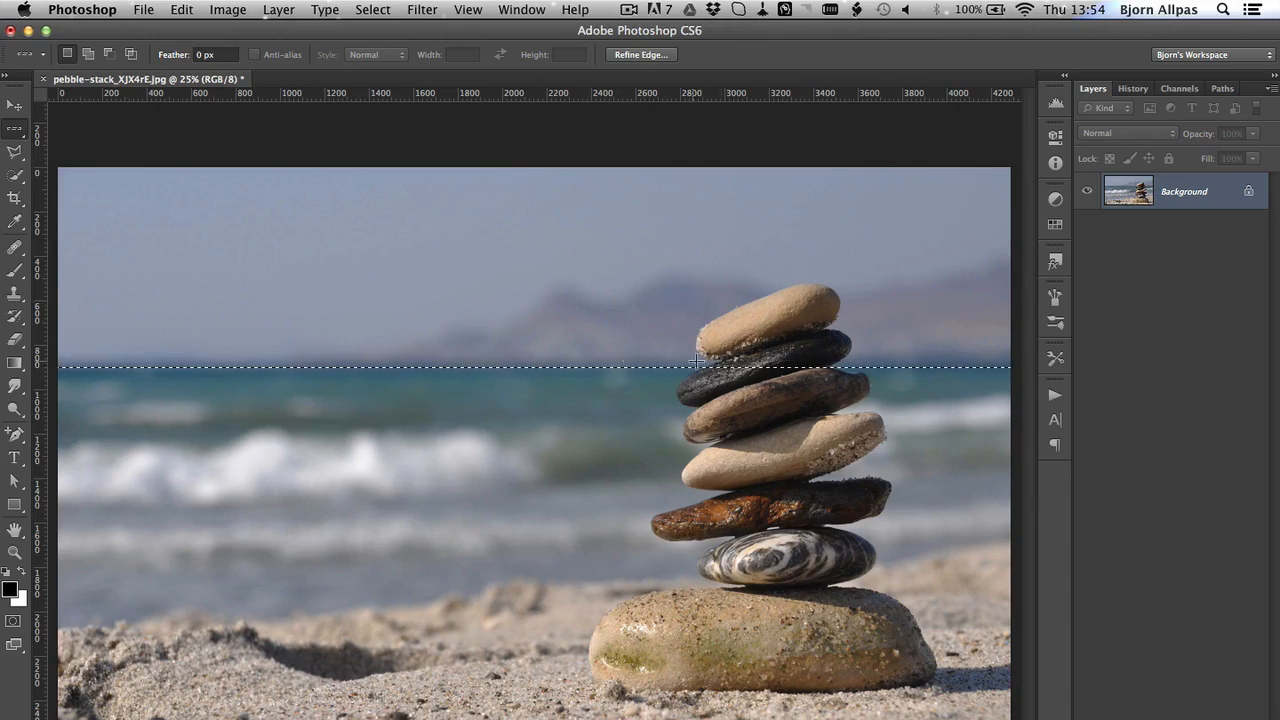
# Examine the single-row selection's height against the pixel grid at 3200% zoom, and look up the Extras and Show view options
pyautogui.press('super+space')
pyautogui.keyDown('super'); pyautogui.click(839, 381); pyautogui.keyUp('super')
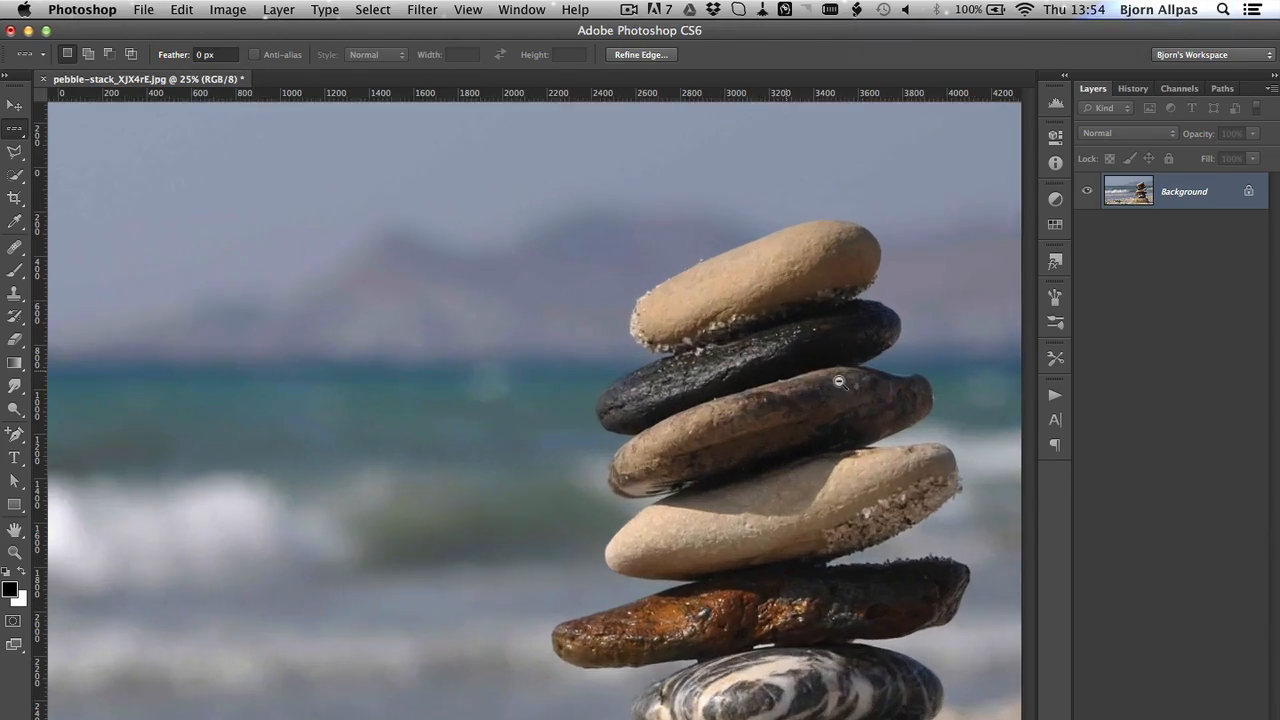
pyautogui.moveTo(839, 381); pyautogui.dragTo(1046, 505)
pyautogui.press('super+space')
pyautogui.moveTo(755, 233); pyautogui.dragTo(801, 261)
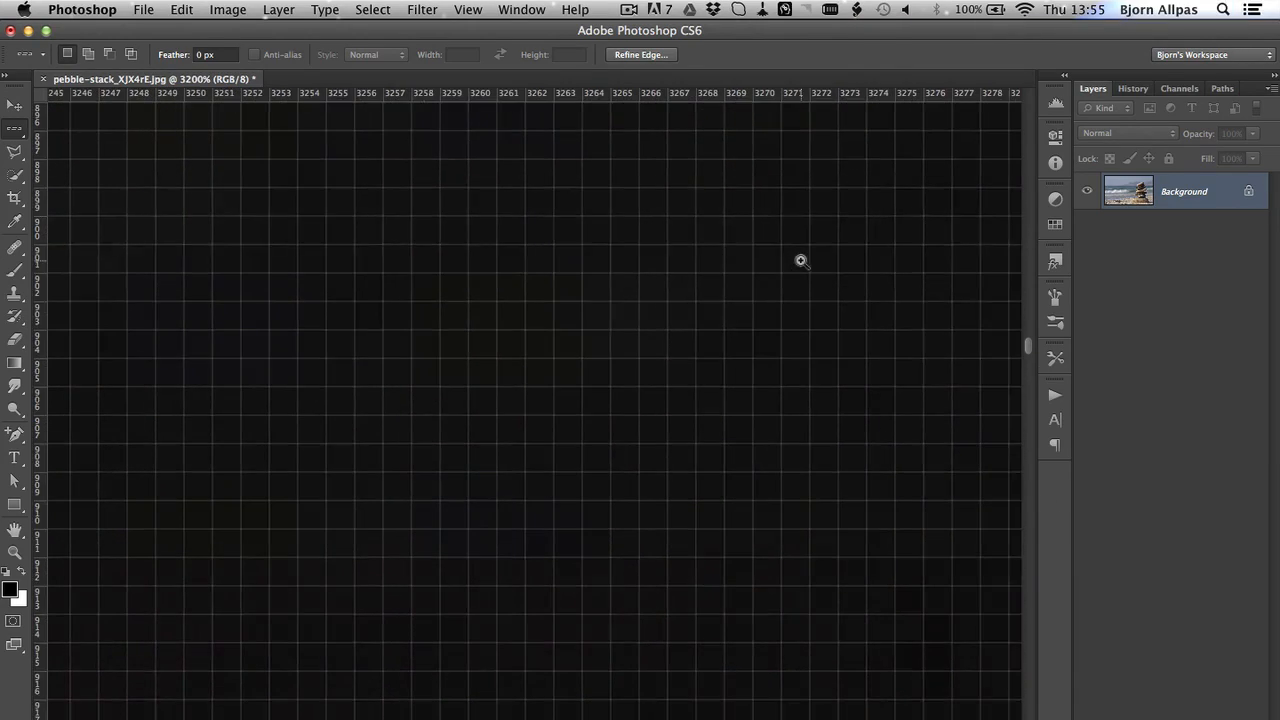
pyautogui.scroll(5, 783, 263)
pyautogui.hscroll(4, 783, 263)
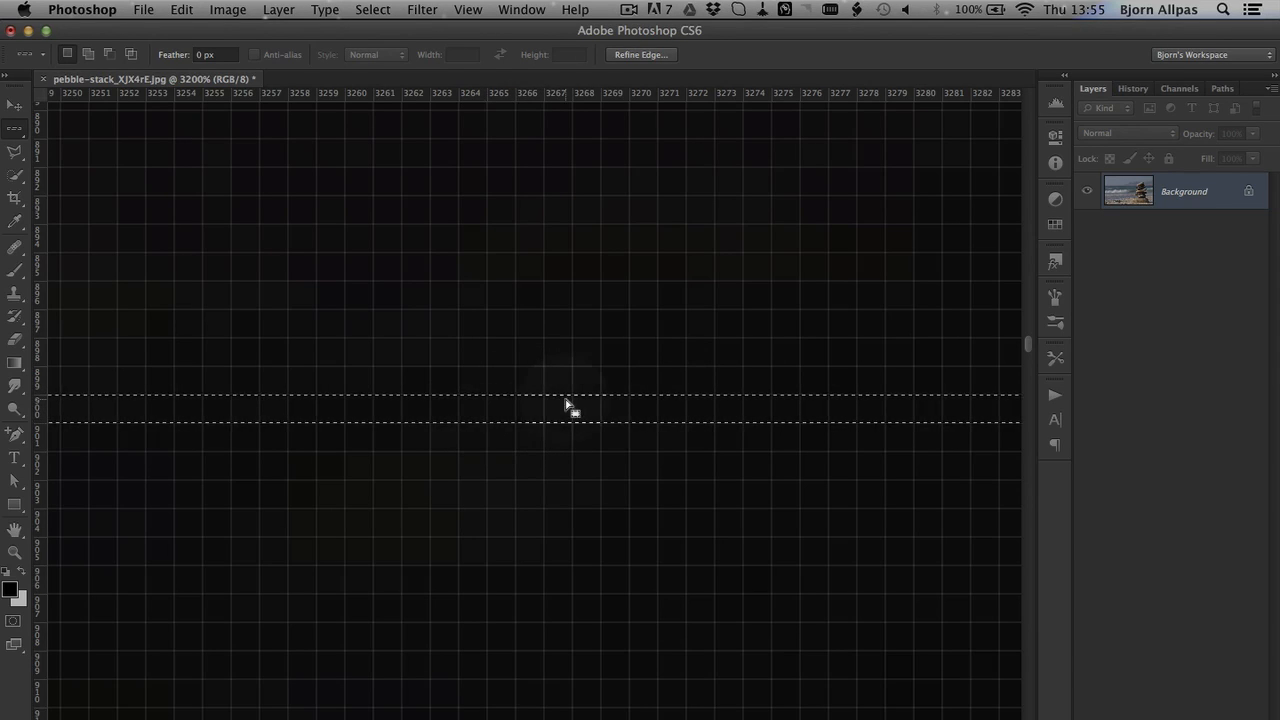
pyautogui.click(469, 9)
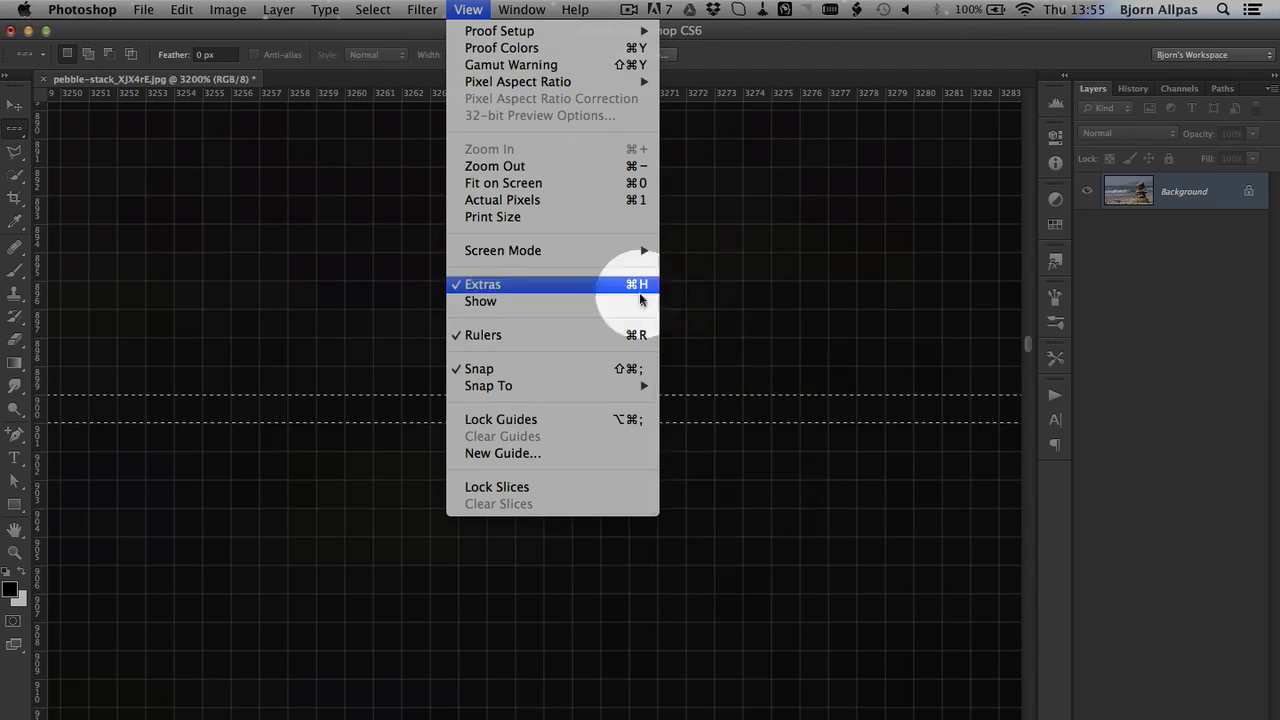
pyautogui.moveTo(620, 314)
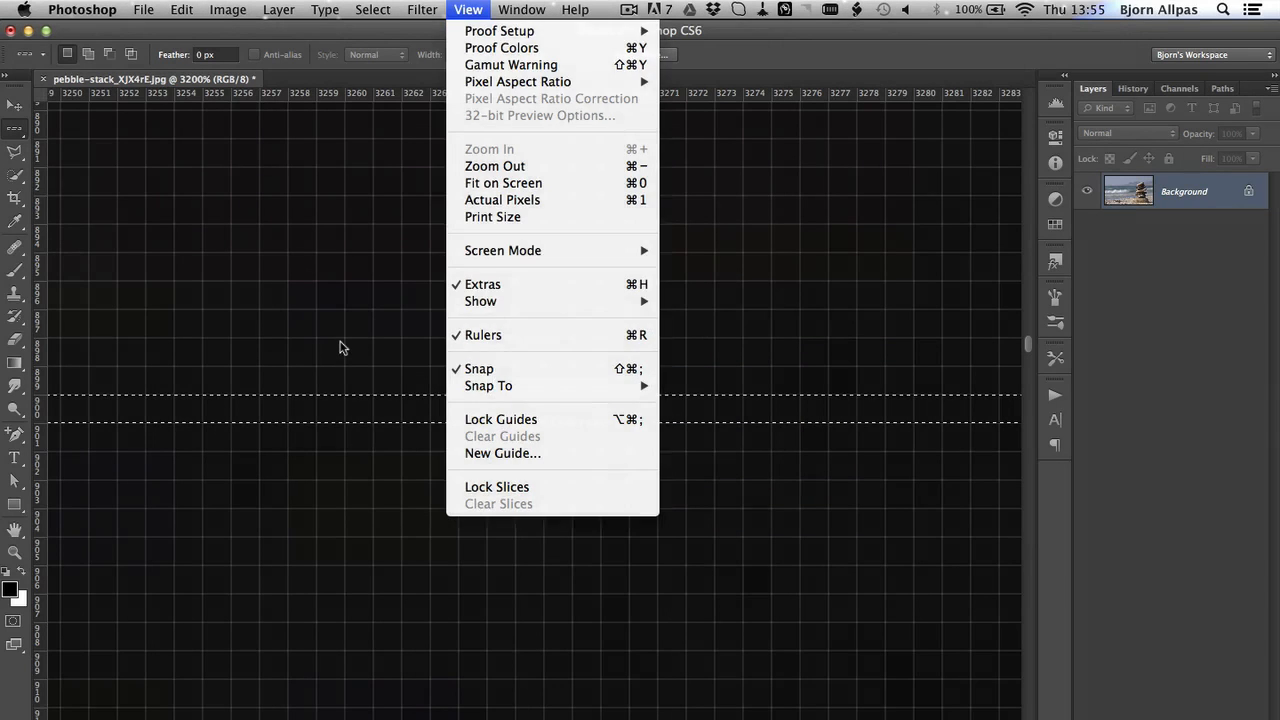
pyautogui.click(341, 344)
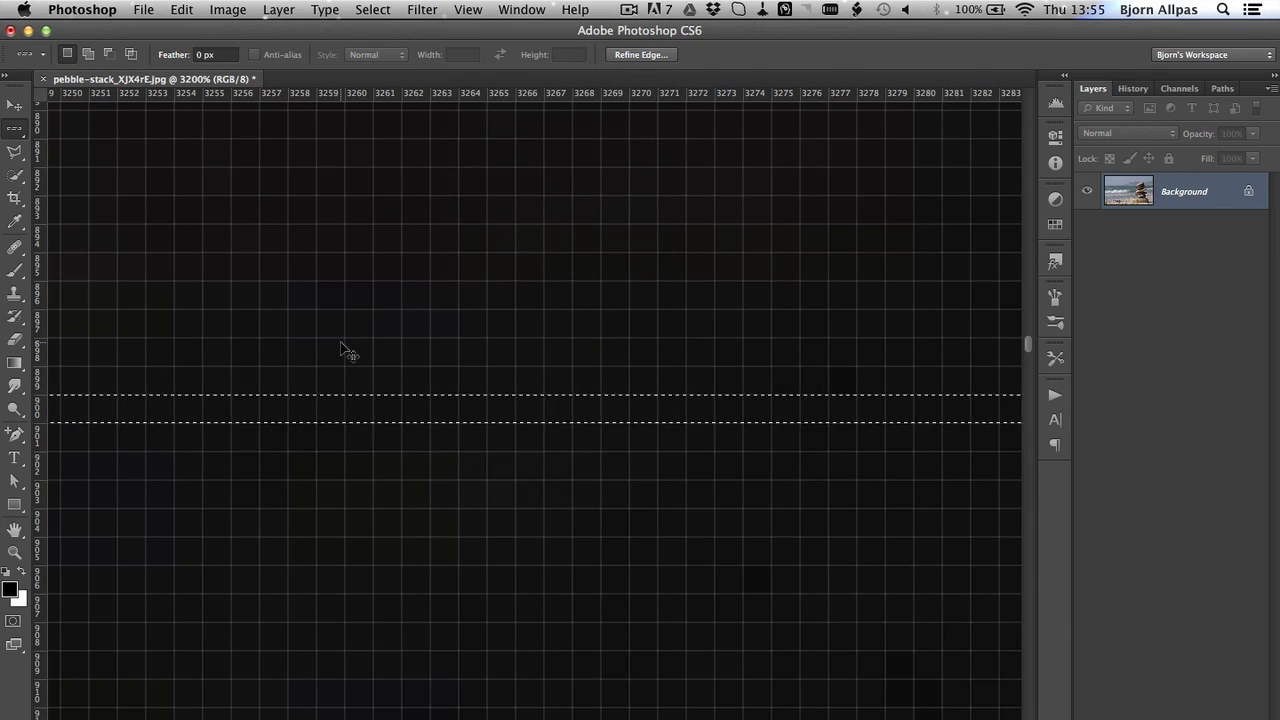
# Place single-column selections at several positions with the Single Column Marquee Tool, ending at about 2200 px across the image, beside the stones
pyautogui.press('super+0')
pyautogui.click(15, 130)
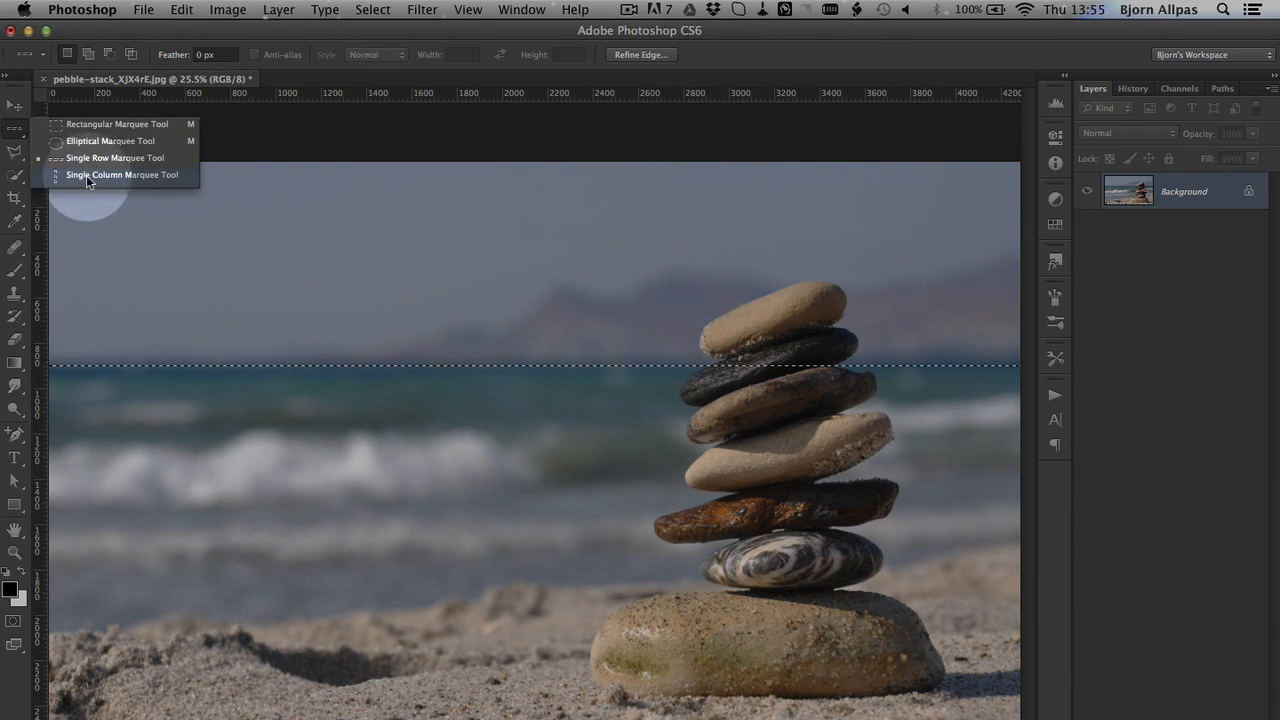
pyautogui.click(141, 174)
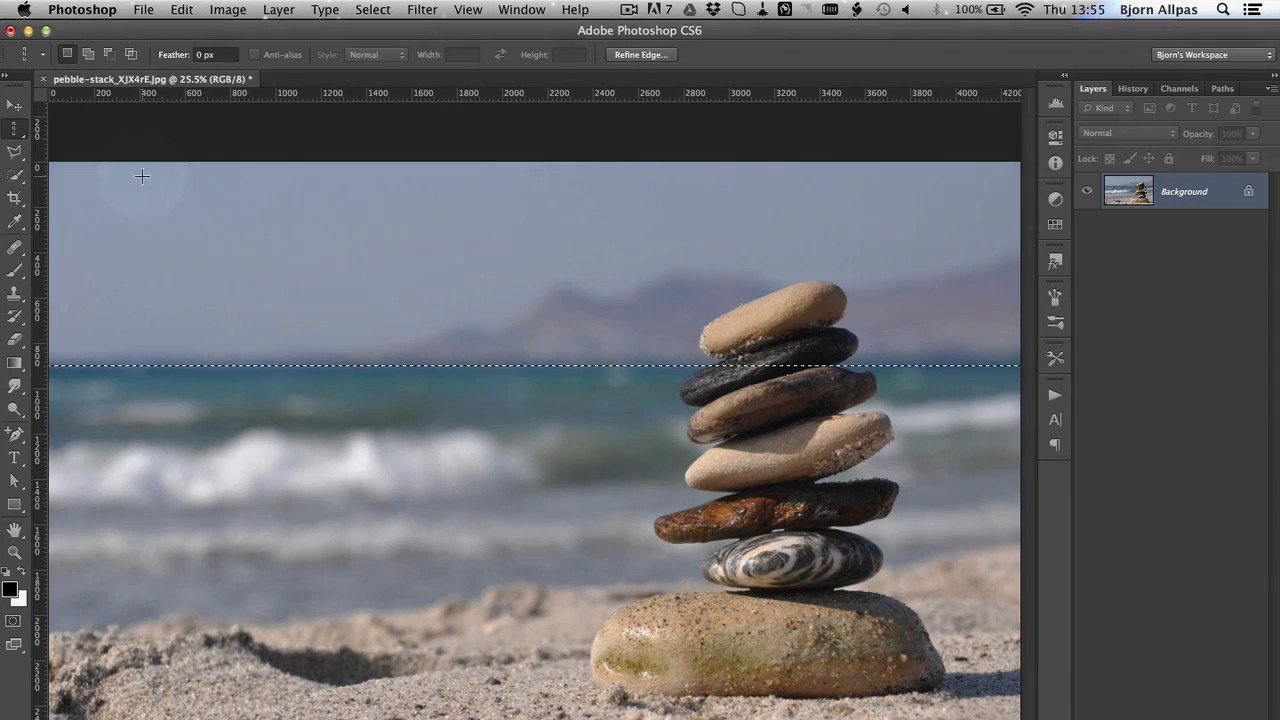
pyautogui.click(423, 288)
pyautogui.click(590, 281)
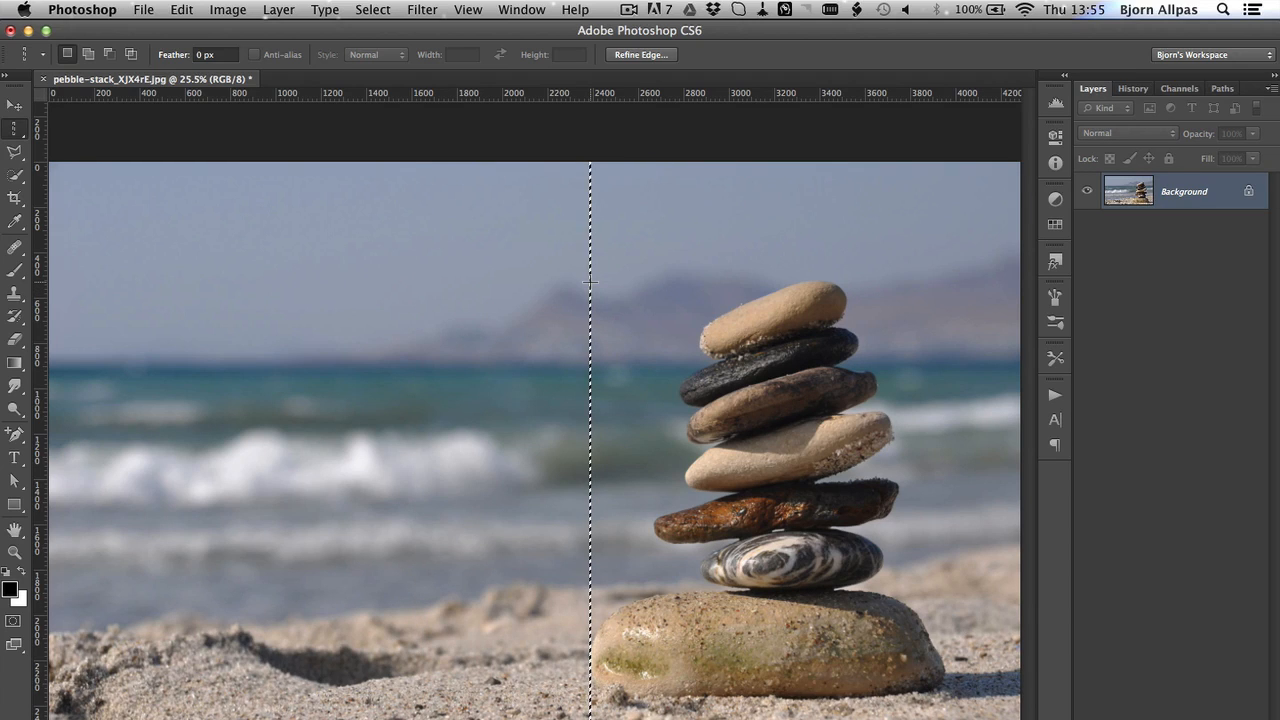
pyautogui.click(674, 341)
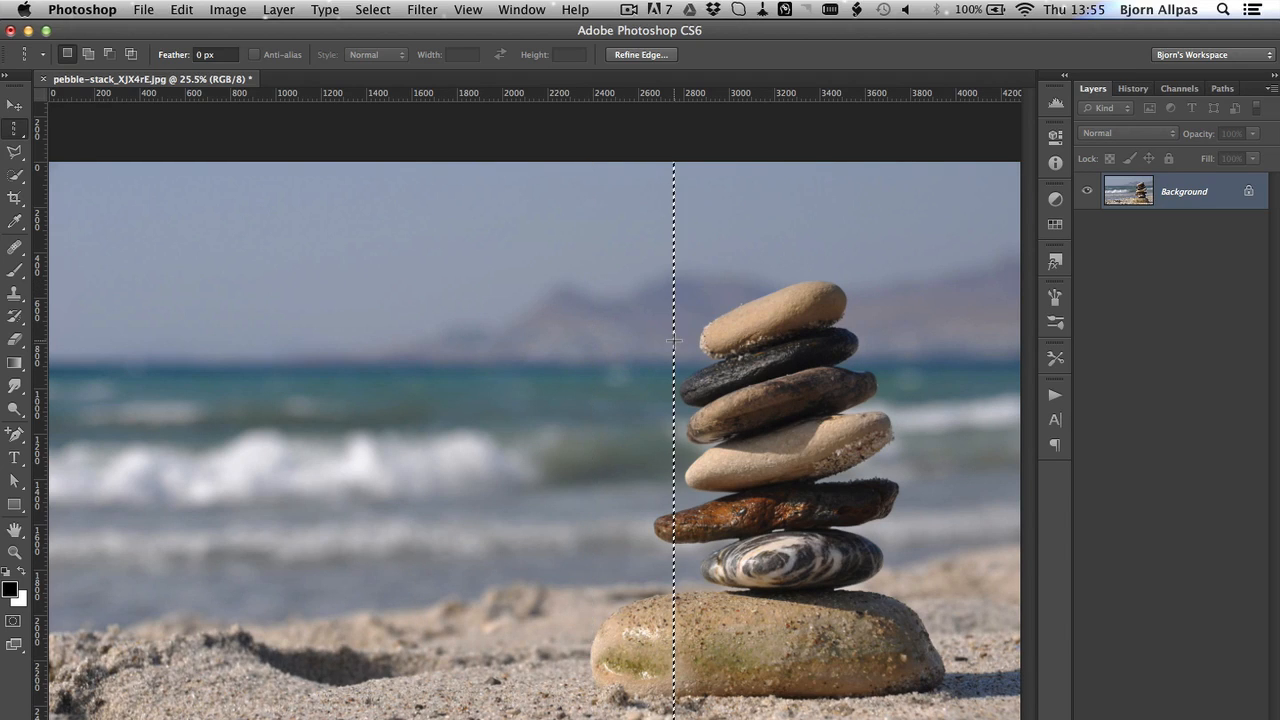
pyautogui.click(547, 350)
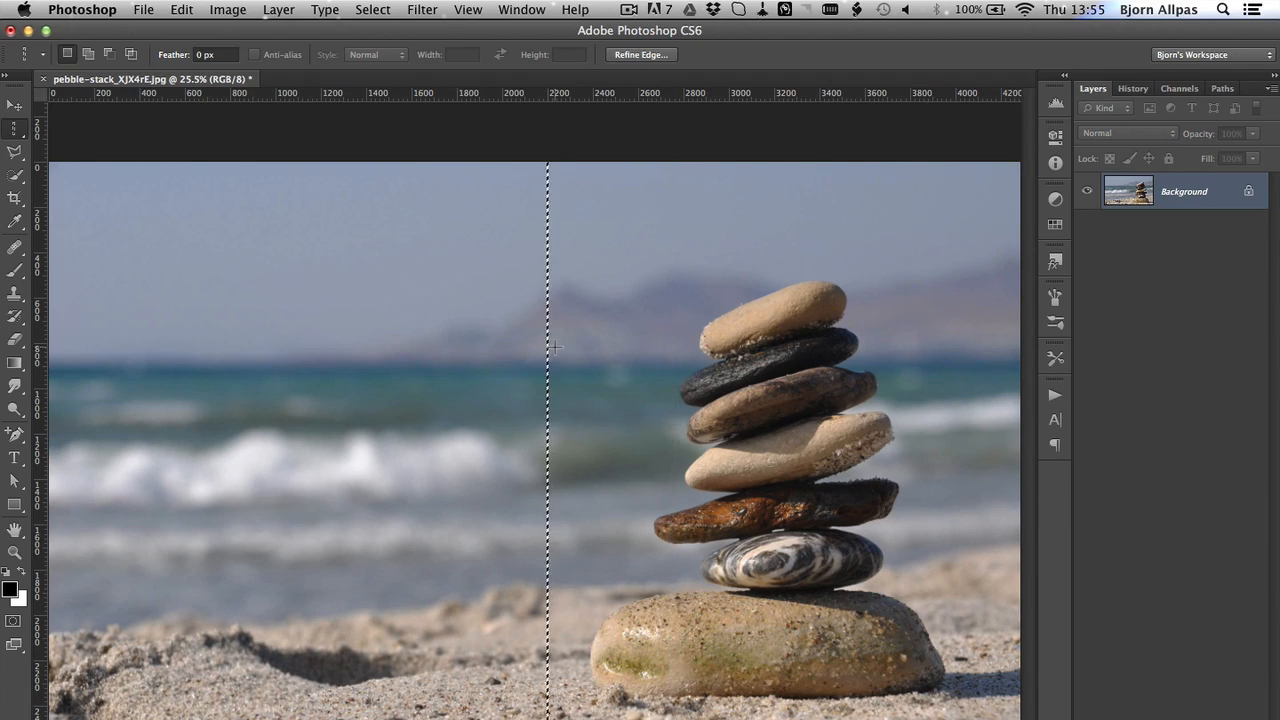